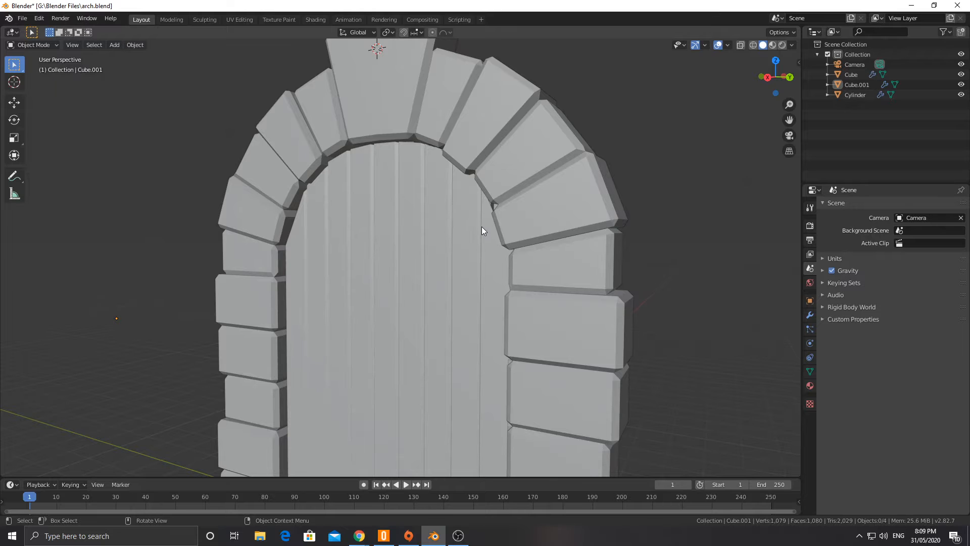
Examine the finished stone arch around the door, including the arch stones in Edit Mode
{"action": "mouse_move", "coordinate": [481, 226]}
{"action": "middle_mouse_down"}
{"action": "mouse_move", "coordinate": [420, 227]}
{"action": "mouse_move", "coordinate": [486, 224]}
{"action": "mouse_move", "coordinate": [483, 231]}
{"action": "middle_mouse_up"}
{"action": "left_click", "coordinate": [571, 226]}
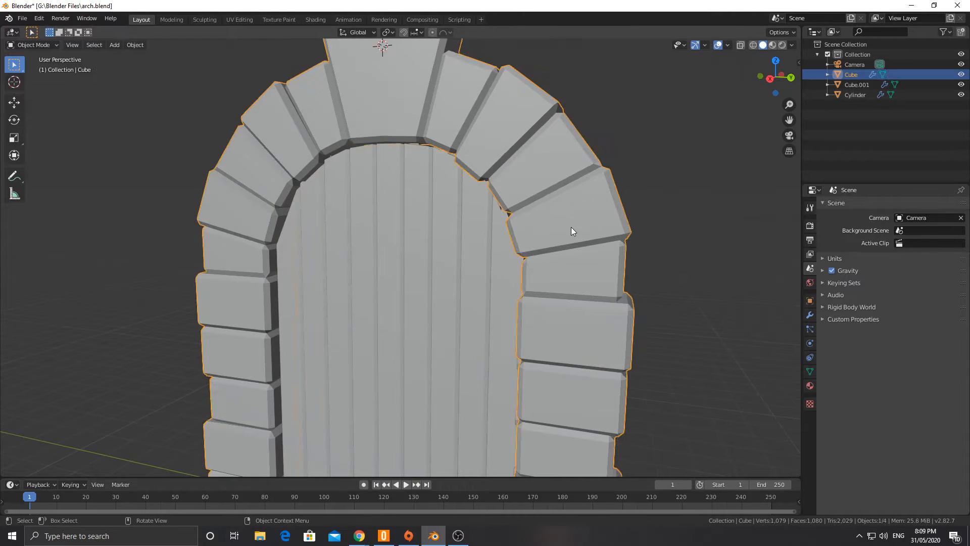
{"action": "key", "text": "Tab"}
{"action": "key", "text": "alt+a"}
{"action": "middle_click_drag", "start_coordinate": [308, 212], "coordinate": [280, 218]}
{"action": "left_click", "coordinate": [324, 201]}
{"action": "scroll", "coordinate": [281, 218], "scroll_direction": "down", "scroll_amount": 3}
{"action": "key", "text": "Tab"}
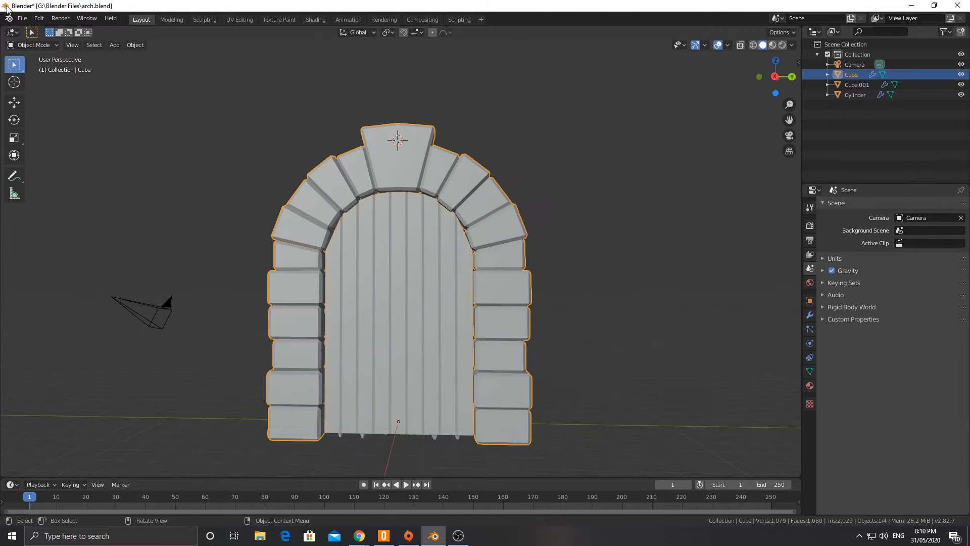
Start a new file without saving the changes to the arch file
{"action": "left_click", "coordinate": [22, 18]}
{"action": "mouse_move", "coordinate": [30, 28]}
{"action": "left_click", "coordinate": [182, 31]}
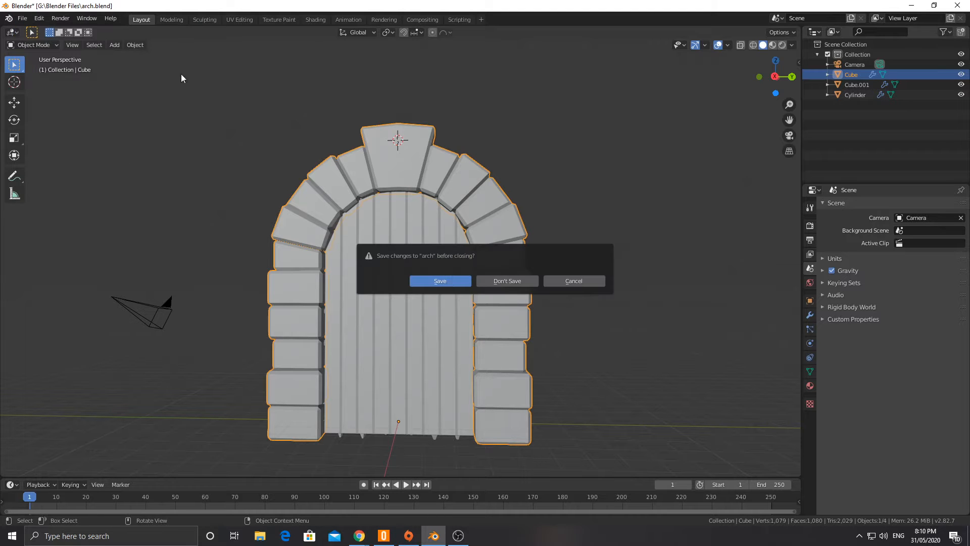
{"action": "left_click", "coordinate": [506, 281]}
Scale the default cube's mesh to about 0.72 along X and to a little over half its height along Z
{"action": "middle_click_drag", "start_coordinate": [426, 216], "coordinate": [388, 230]}
{"action": "scroll", "coordinate": [372, 227], "scroll_direction": "up", "scroll_amount": 3}
{"action": "key", "text": "Tab"}
{"action": "scroll", "coordinate": [409, 259], "scroll_direction": "down", "scroll_amount": 2}
{"action": "middle_click_drag", "start_coordinate": [523, 265], "coordinate": [482, 278]}
{"action": "key", "text": "s"}
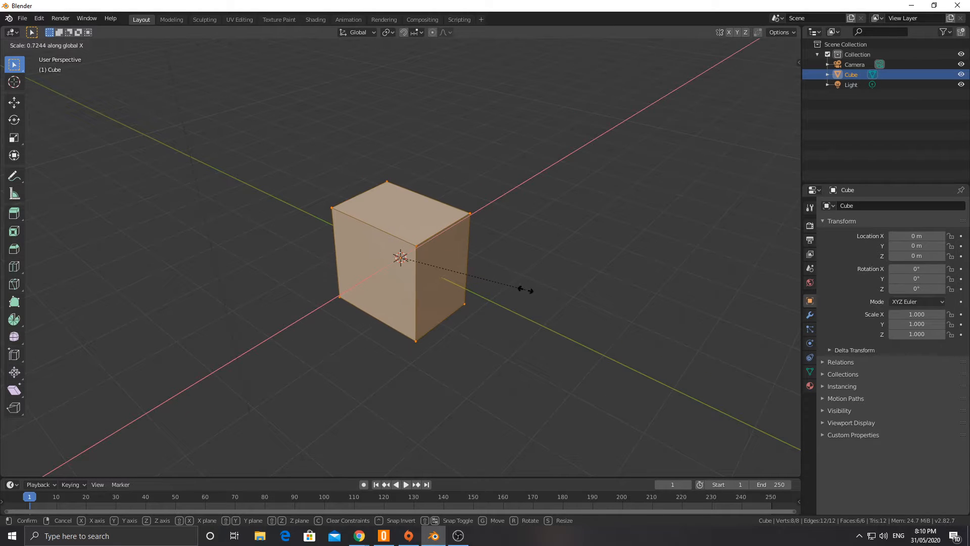
{"action": "key", "text": "z"}
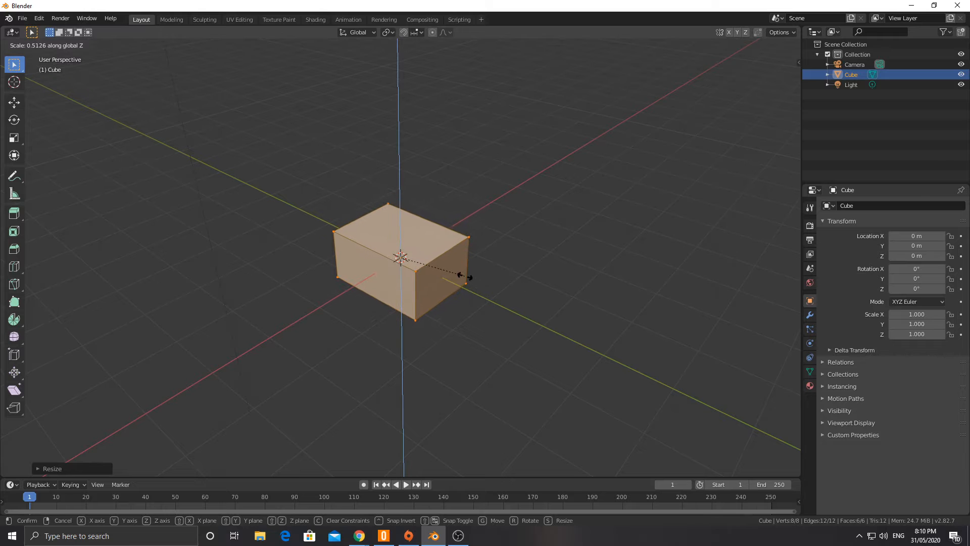
{"action": "left_click", "coordinate": [477, 277]}
Widen the block along X and scale it to about 0.8 along Y
{"action": "mouse_move", "coordinate": [477, 278]}
{"action": "middle_mouse_down"}
{"action": "mouse_move", "coordinate": [485, 255]}
{"action": "mouse_move", "coordinate": [516, 275]}
{"action": "mouse_move", "coordinate": [478, 262]}
{"action": "mouse_move", "coordinate": [546, 281]}
{"action": "mouse_move", "coordinate": [480, 270]}
{"action": "middle_mouse_up"}
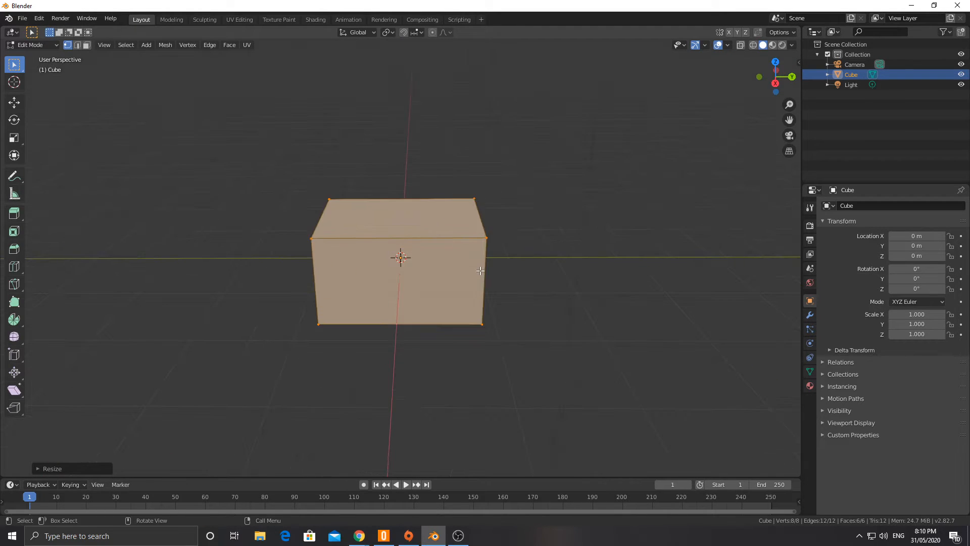
{"action": "key", "text": "KP_1"}
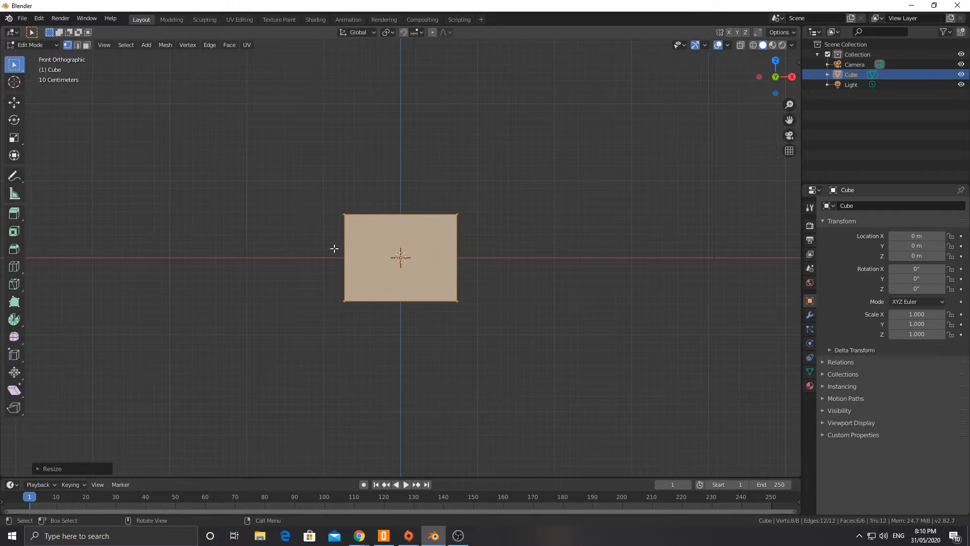
{"action": "mouse_move", "coordinate": [334, 248]}
{"action": "middle_mouse_down"}
{"action": "mouse_move", "coordinate": [427, 249]}
{"action": "mouse_move", "coordinate": [317, 256]}
{"action": "mouse_move", "coordinate": [317, 248]}
{"action": "middle_mouse_up"}
{"action": "key", "text": "KP_1"}
{"action": "middle_click_drag", "start_coordinate": [529, 240], "coordinate": [498, 260]}
{"action": "key", "text": "s"}
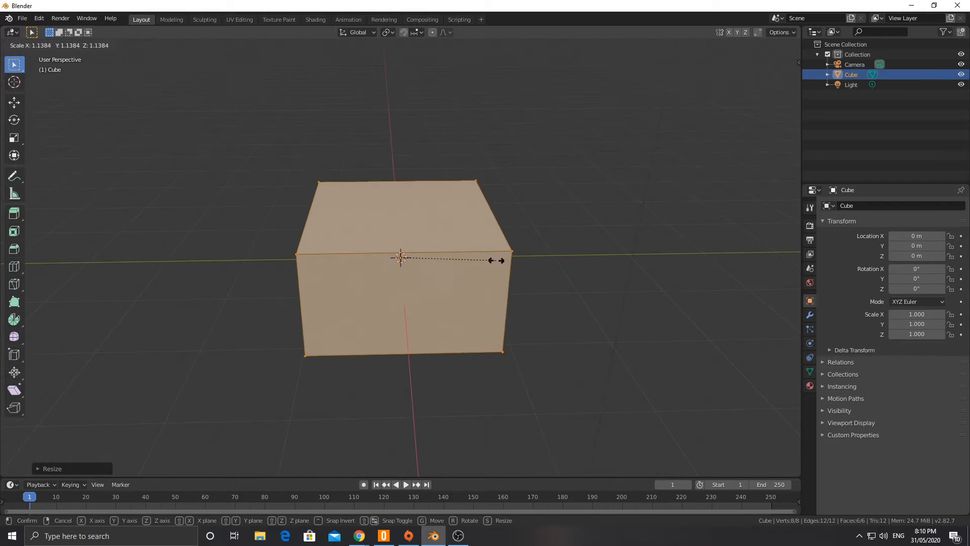
{"action": "key", "text": "y"}
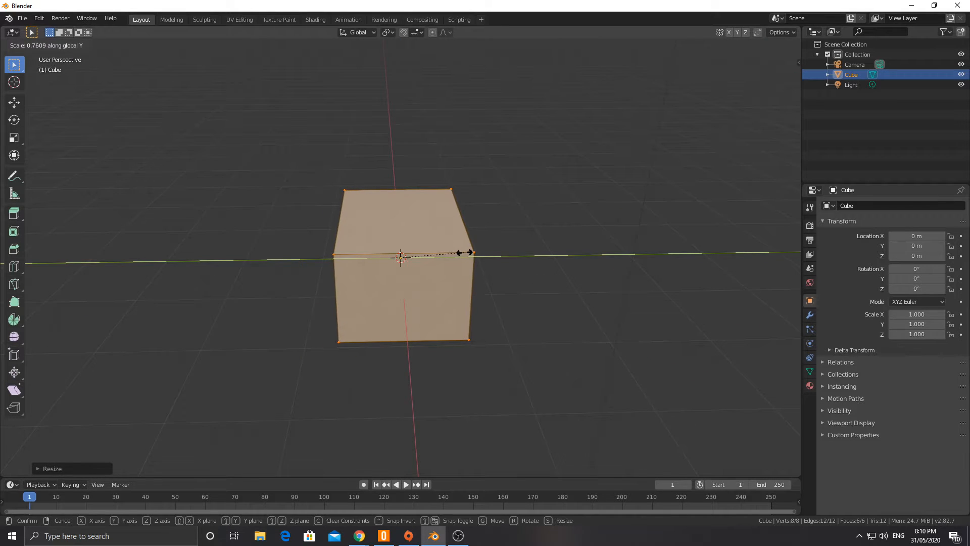
{"action": "left_click", "coordinate": [468, 253]}
{"action": "middle_click_drag", "start_coordinate": [468, 253], "coordinate": [459, 256]}
{"action": "key", "text": "KP_1"}
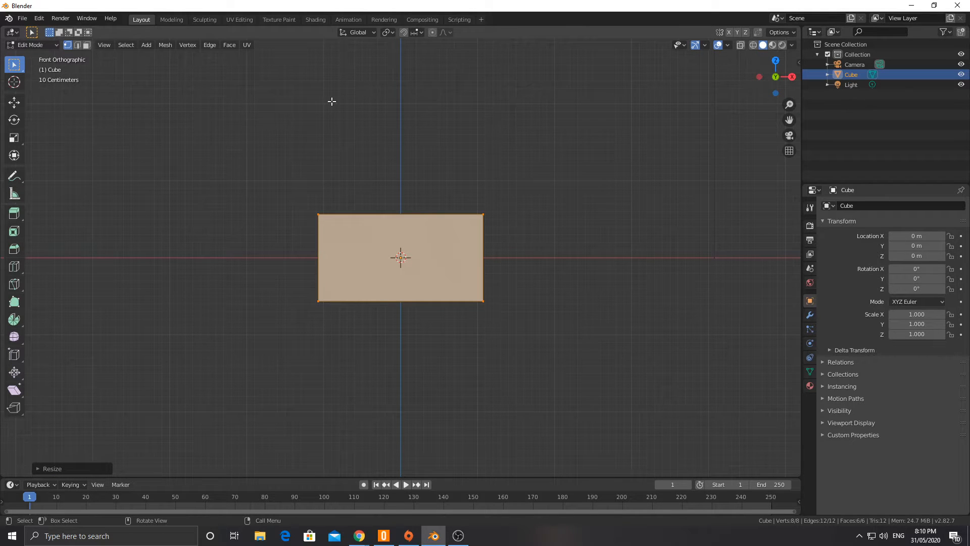
{"action": "middle_click_drag", "start_coordinate": [706, 95], "coordinate": [699, 122]}
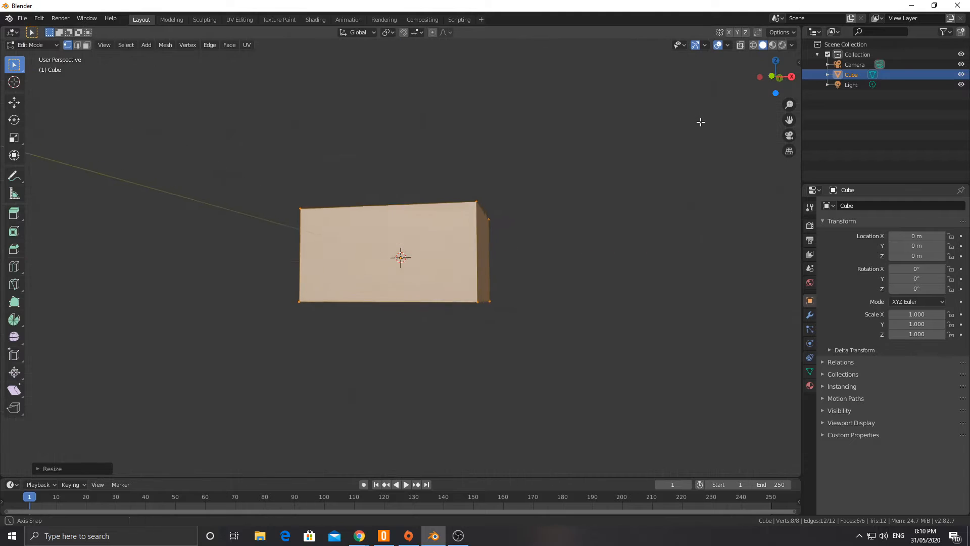
{"action": "left_click", "coordinate": [771, 75]}
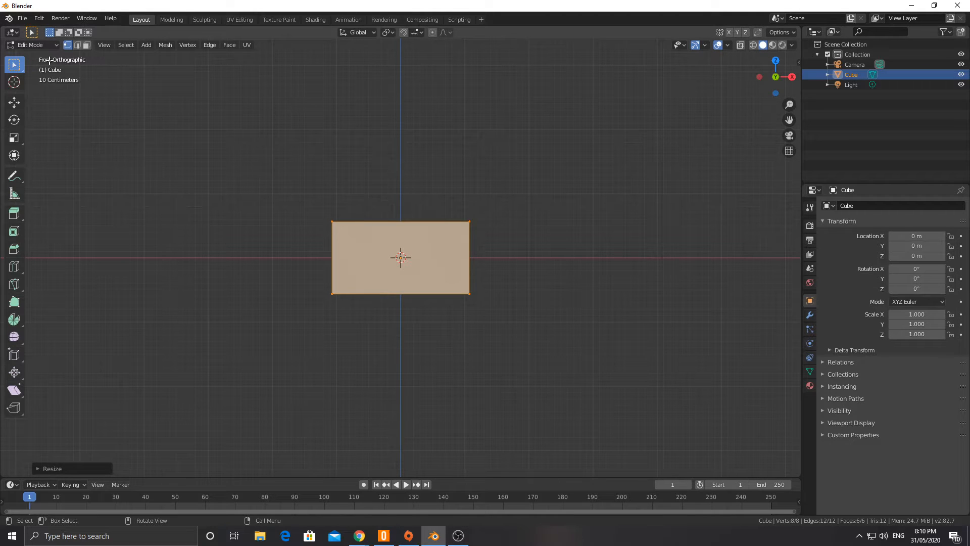
{"action": "scroll", "coordinate": [417, 202], "scroll_direction": "down", "scroll_amount": 3}
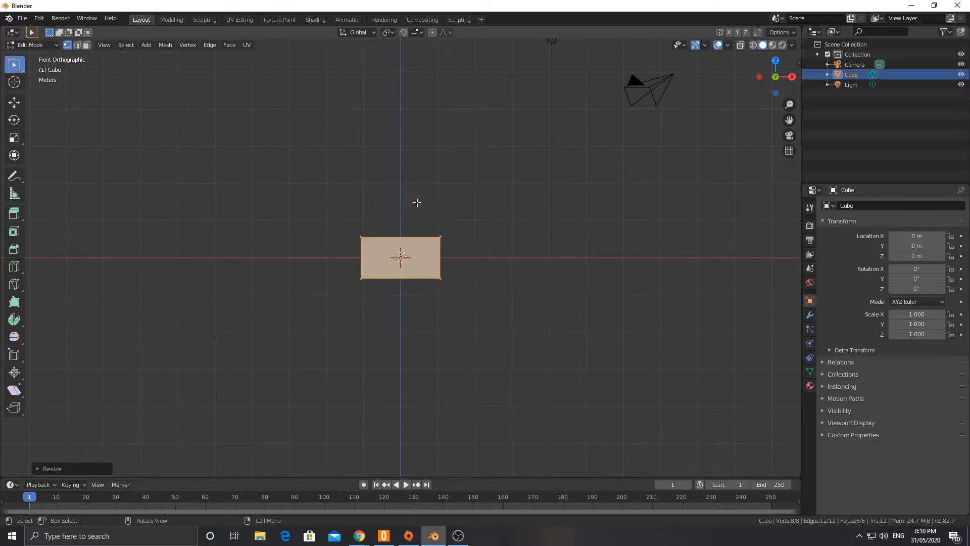
{"action": "key", "text": "ctrl+z"}
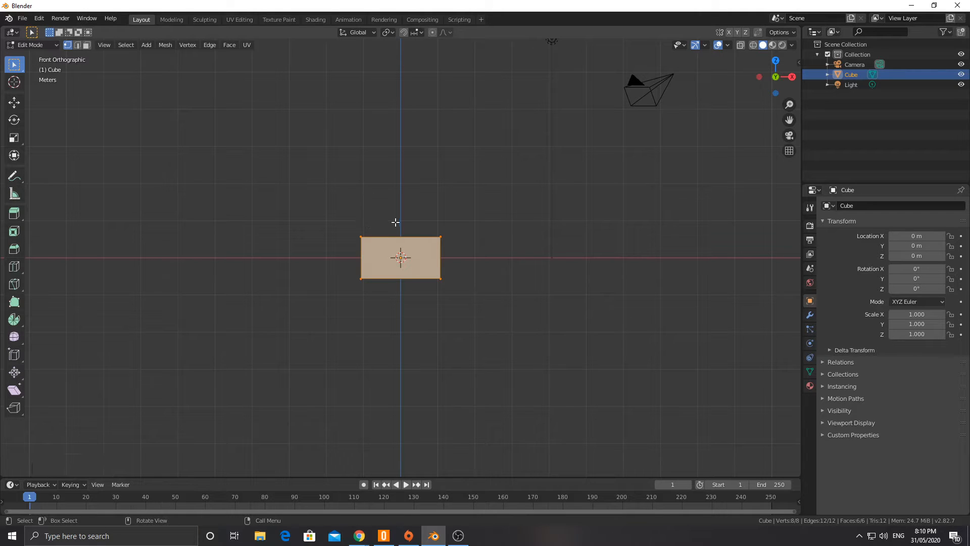
{"action": "key", "text": "g"}
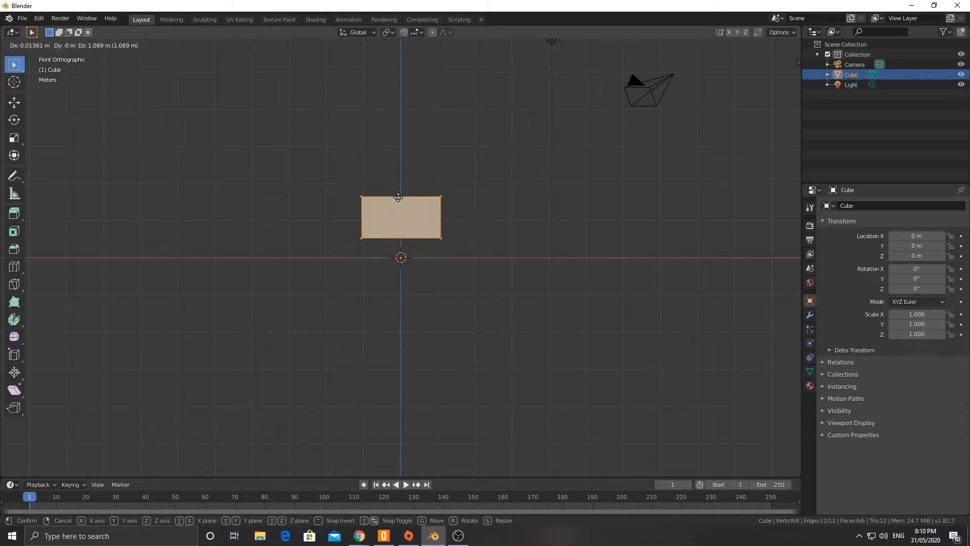
{"action": "key", "text": "Escape"}
{"action": "key", "text": "shift+d"}
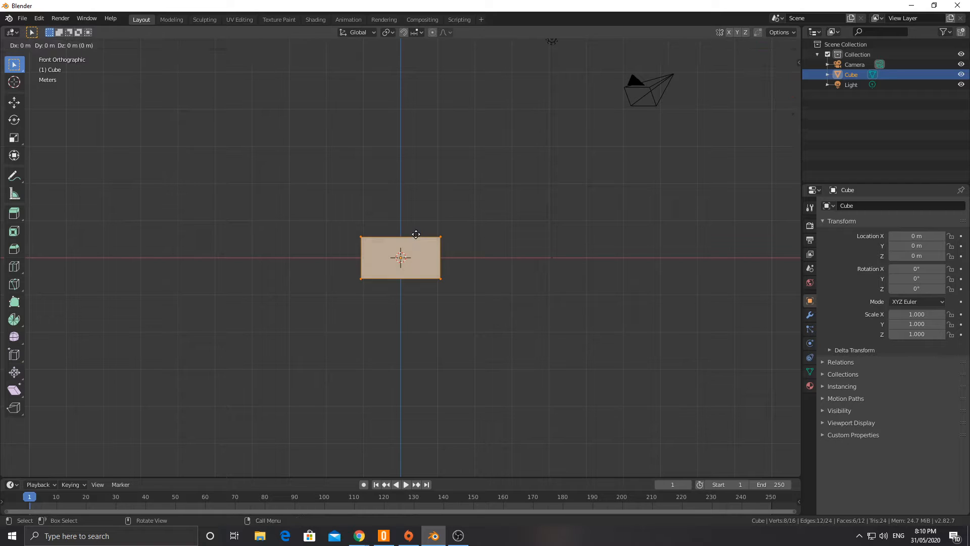
{"action": "key", "text": "g"}
{"action": "left_click", "coordinate": [405, 230]}
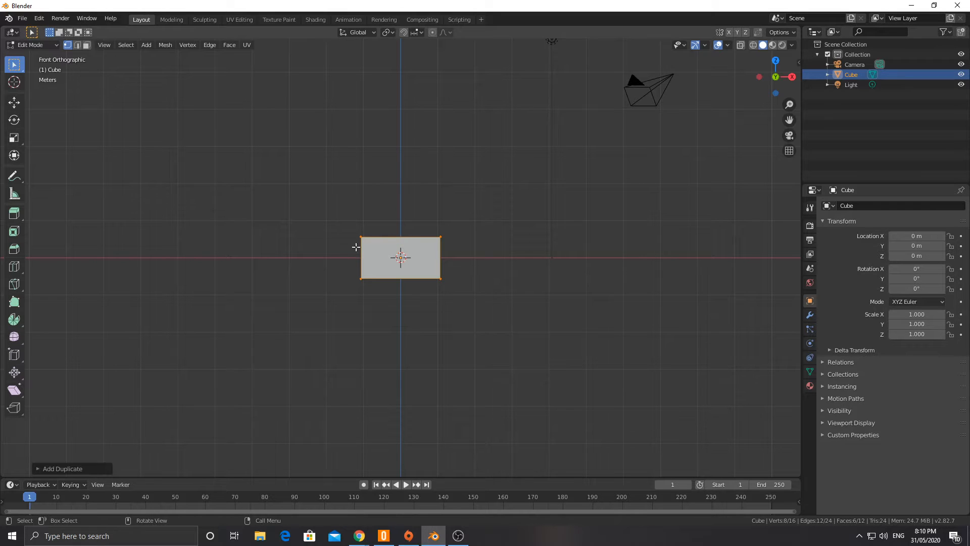
{"action": "key", "text": "ctrl+z"}
{"action": "key", "text": "g"}
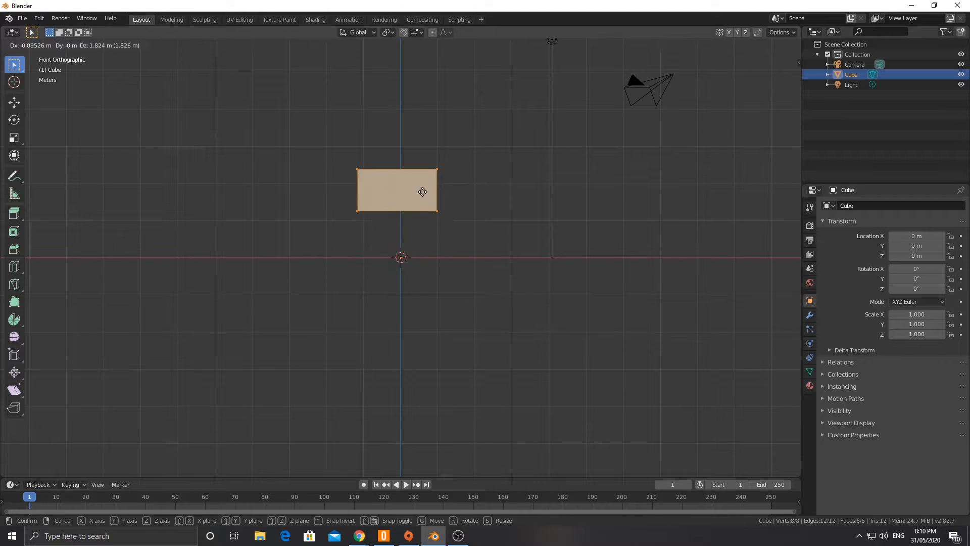
{"action": "key", "text": "Escape"}
Duplicate the block directly above itself in front view and scale the copy to about 1.08
{"action": "key", "text": "shift+d"}
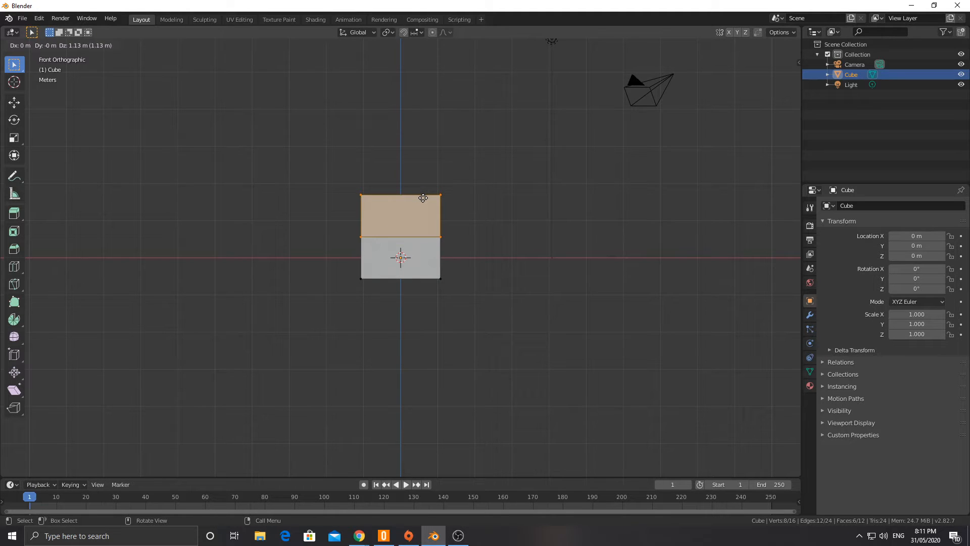
{"action": "left_click", "coordinate": [423, 196]}
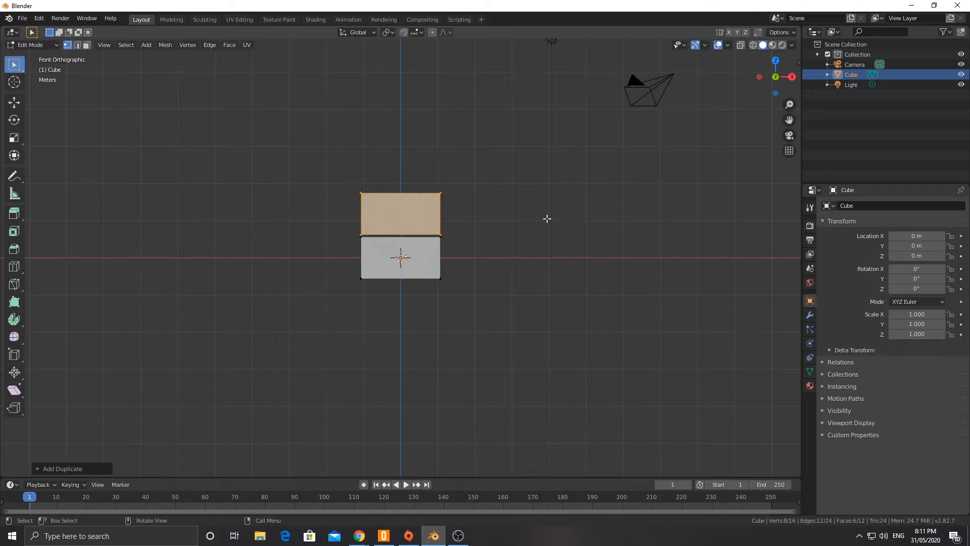
{"action": "key", "text": "s"}
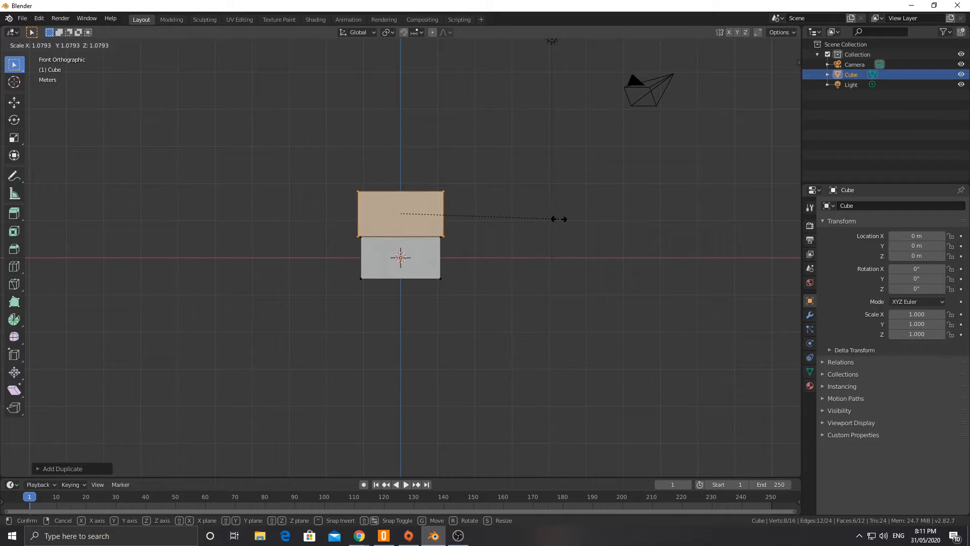
{"action": "left_click", "coordinate": [559, 218]}
Duplicate the enlarged block about 1.21 m up along Z and scale the copy down to roughly the bottom block's width
{"action": "key", "text": "shift+d"}
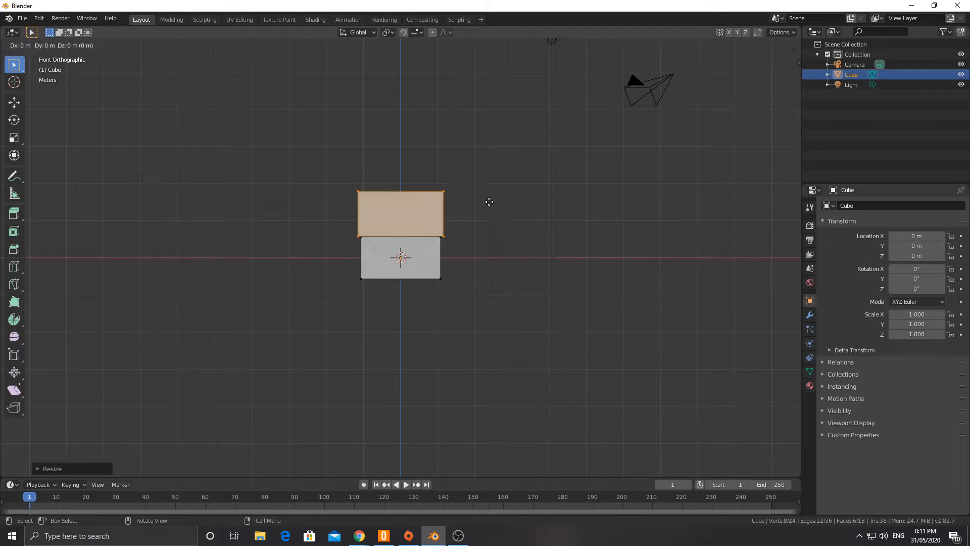
{"action": "key", "text": "z"}
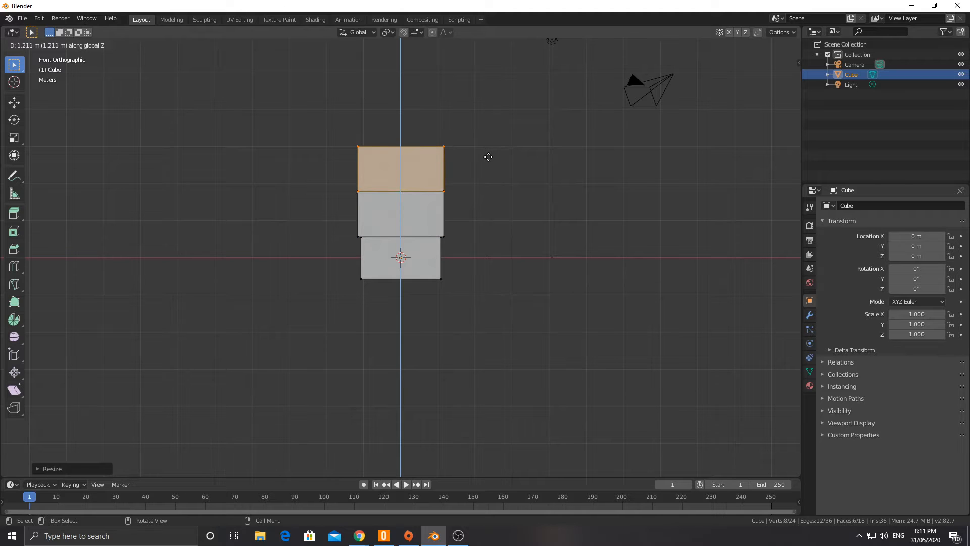
{"action": "left_click", "coordinate": [488, 156]}
{"action": "key", "text": "s"}
{"action": "left_click", "coordinate": [484, 159]}
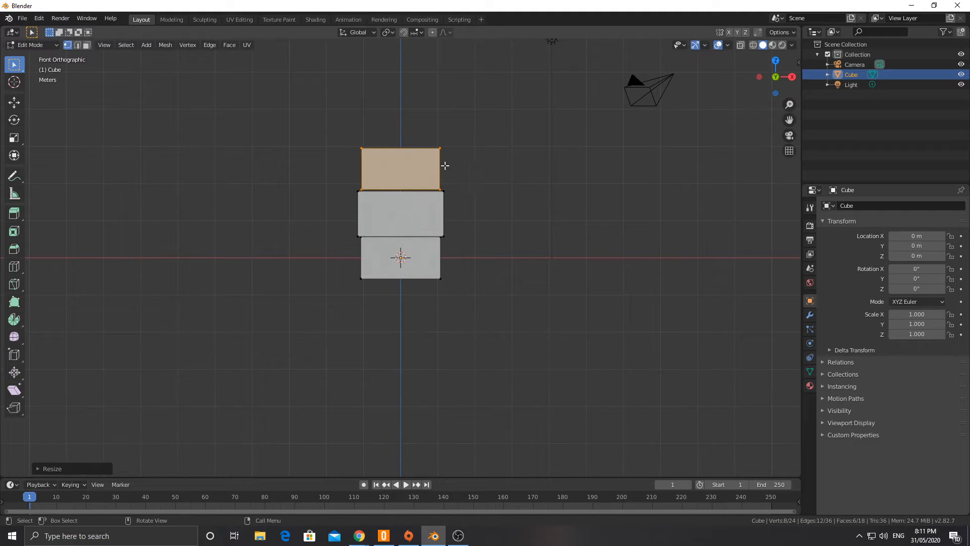
Lower the third block onto the middle block to close the gap between them
{"action": "scroll", "coordinate": [445, 163], "scroll_direction": "up", "scroll_amount": 3}
{"action": "scroll", "coordinate": [406, 213], "scroll_direction": "up", "scroll_amount": 3}
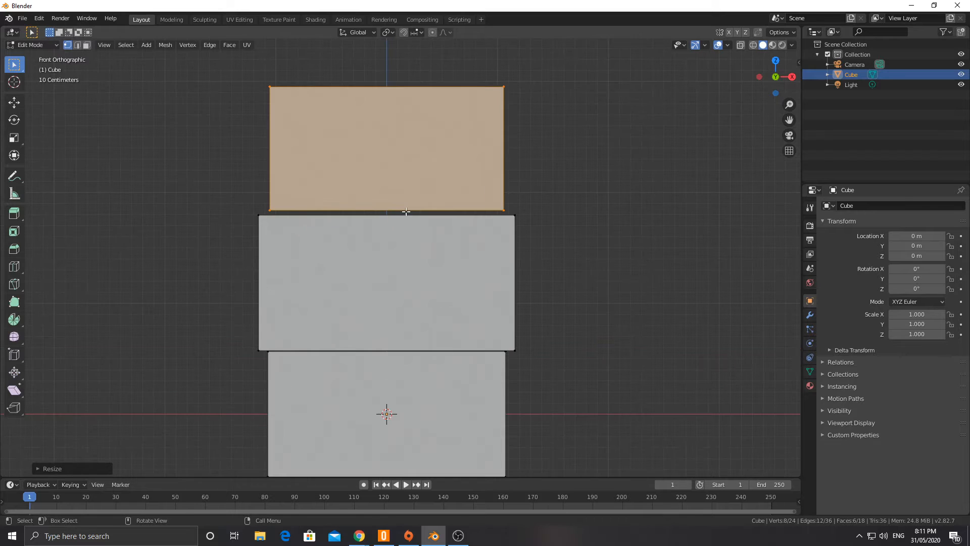
{"action": "key", "text": "g"}
{"action": "left_click", "coordinate": [406, 215]}
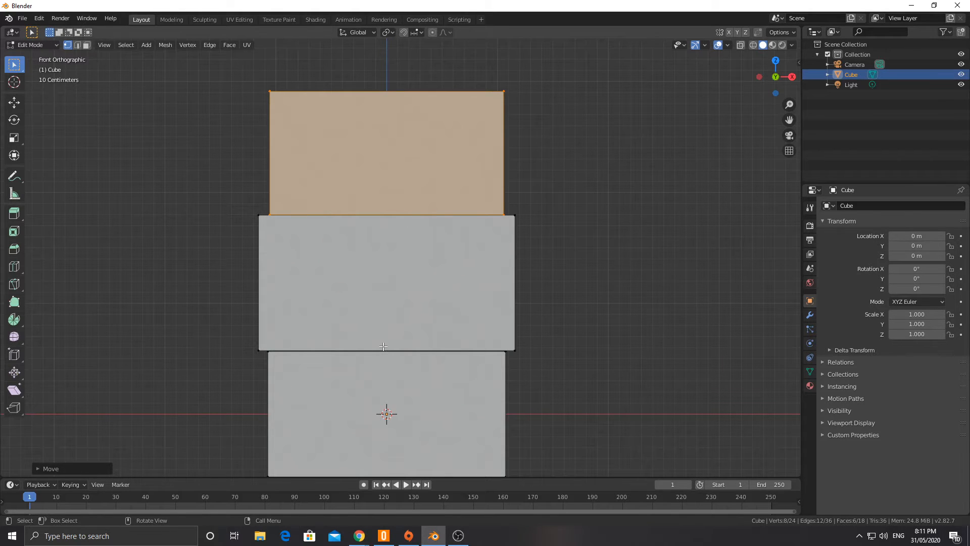
{"action": "scroll", "coordinate": [394, 323], "scroll_direction": "down", "scroll_amount": 4}
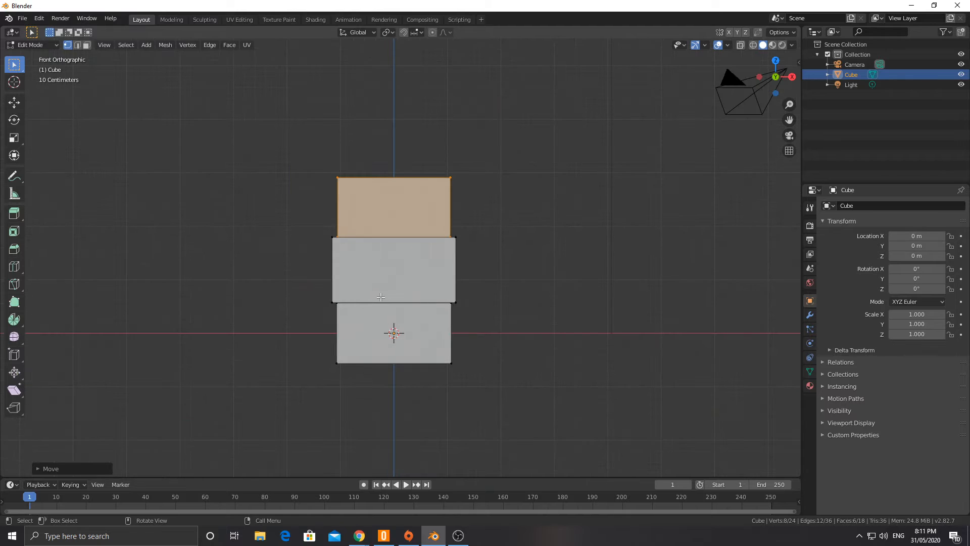
{"action": "scroll", "coordinate": [380, 298], "scroll_direction": "up", "scroll_amount": 4}
{"action": "mouse_move", "coordinate": [383, 323]}
{"action": "middle_mouse_down"}
{"action": "mouse_move", "coordinate": [385, 288]}
{"action": "mouse_move", "coordinate": [387, 308]}
{"action": "middle_mouse_up"}
{"action": "scroll", "coordinate": [389, 317], "scroll_direction": "up", "scroll_amount": 3}
{"action": "scroll", "coordinate": [388, 308], "scroll_direction": "down", "scroll_amount": 5}
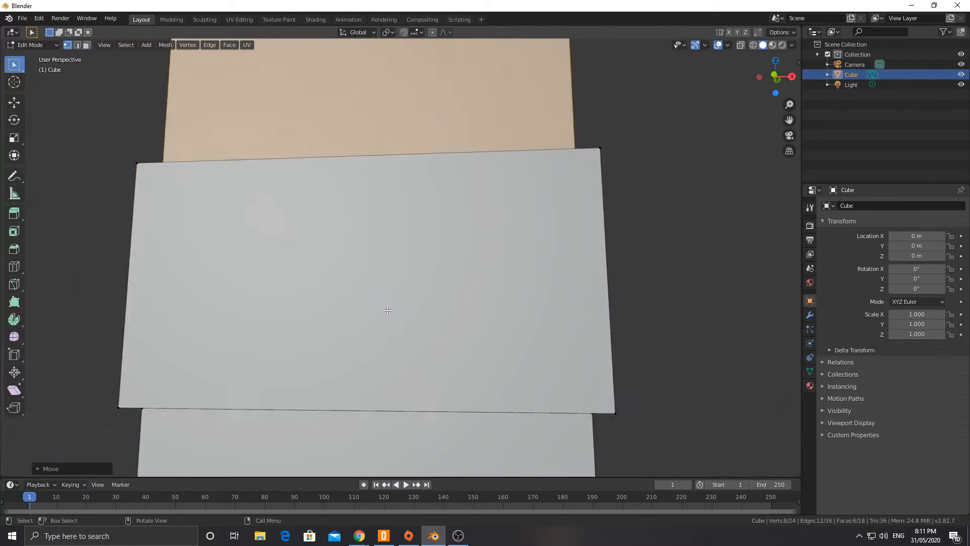
{"action": "scroll", "coordinate": [359, 243], "scroll_direction": "down", "scroll_amount": 4}
{"action": "middle_click_drag", "start_coordinate": [374, 237], "coordinate": [383, 197]}
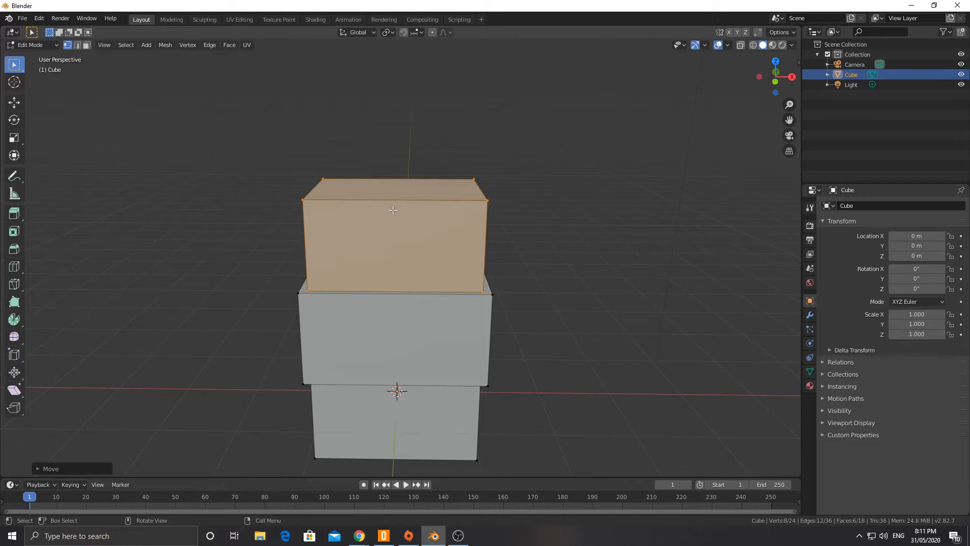
{"action": "key", "text": "KP_1"}
{"action": "key", "text": "g"}
{"action": "key", "text": "g"}
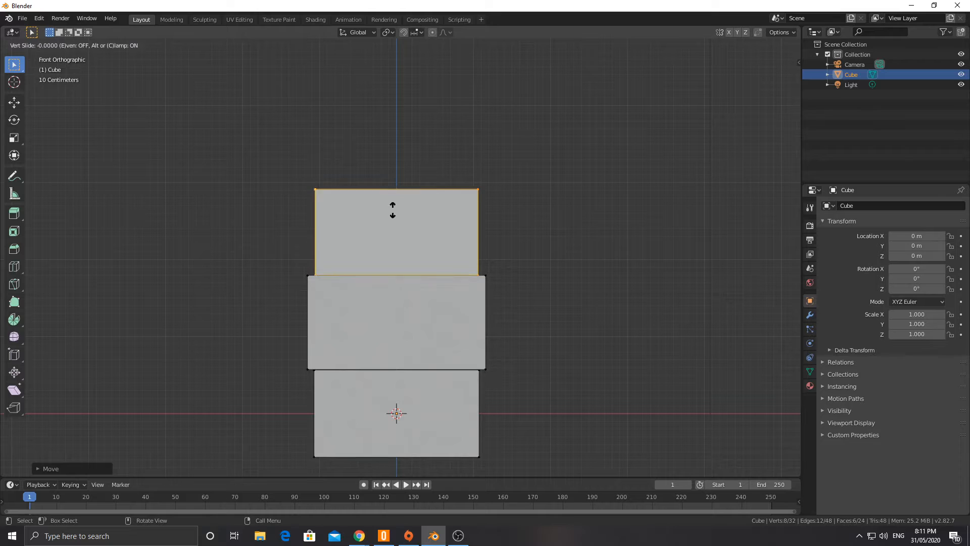
{"action": "right_click", "coordinate": [396, 171]}
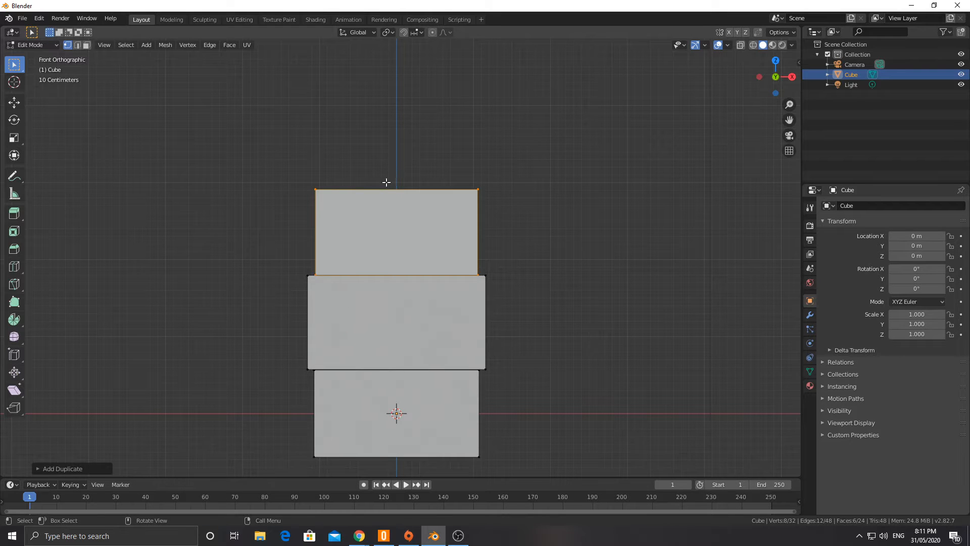
{"action": "key", "text": "ctrl+z"}
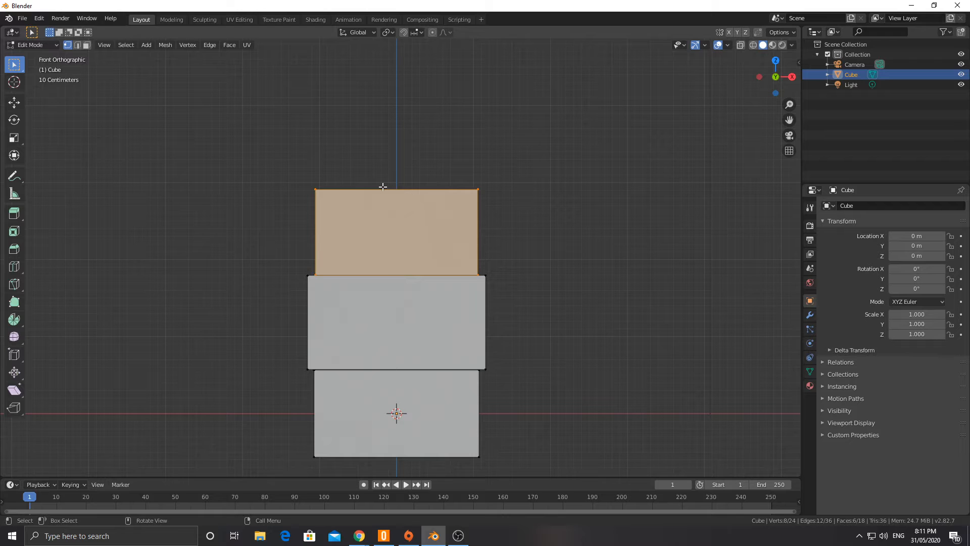
Duplicate the third block about 1.12 m up, scale the copy to about 1.03 and nudge it slightly toward +X
{"action": "key", "text": "shift+d"}
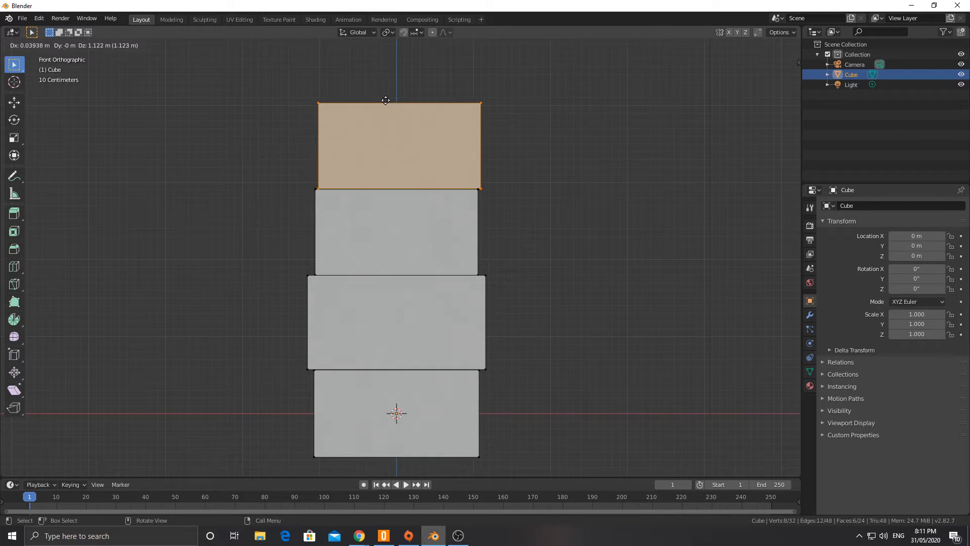
{"action": "left_click", "coordinate": [385, 99]}
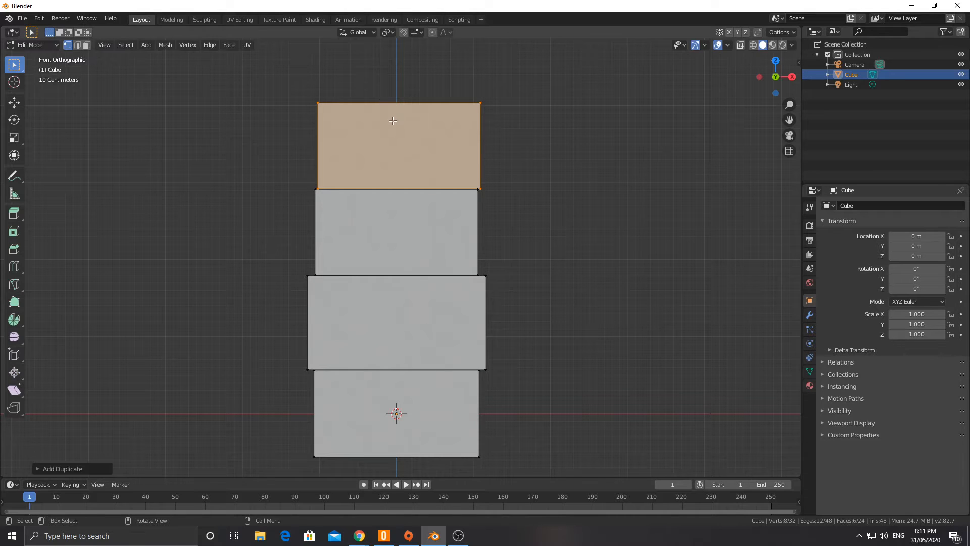
{"action": "key", "text": "s"}
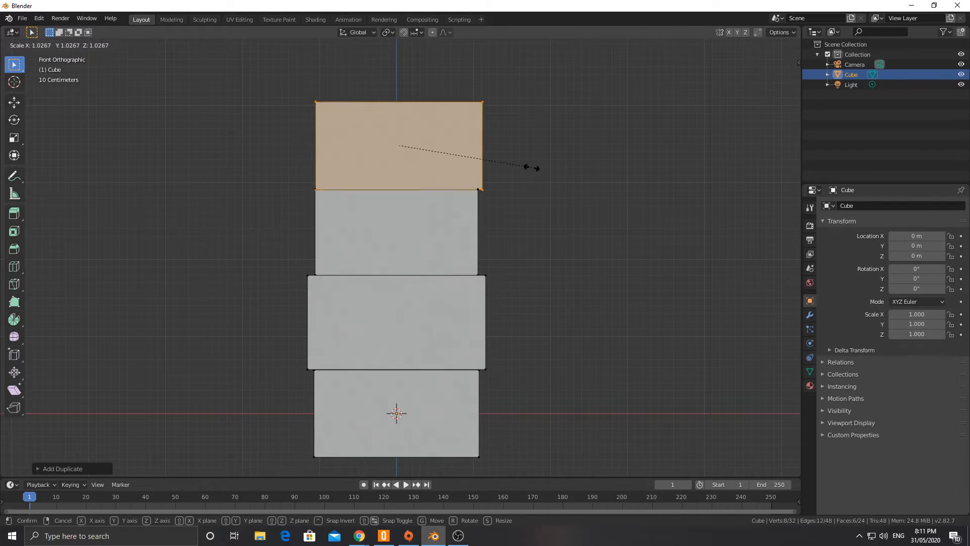
{"action": "left_click", "coordinate": [532, 168]}
{"action": "key", "text": "g"}
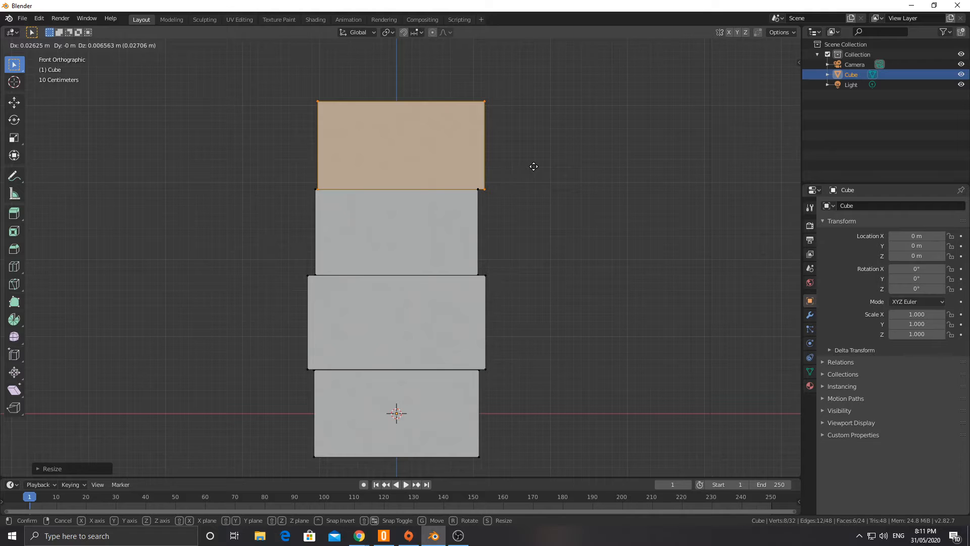
{"action": "left_click", "coordinate": [534, 166]}
Duplicate the fourth block directly above itself, offset slightly toward -X, to make a fifth stacked block
{"action": "middle_click_drag", "start_coordinate": [522, 134], "coordinate": [537, 245], "text": "shift"}
{"action": "key", "text": "shift+d"}
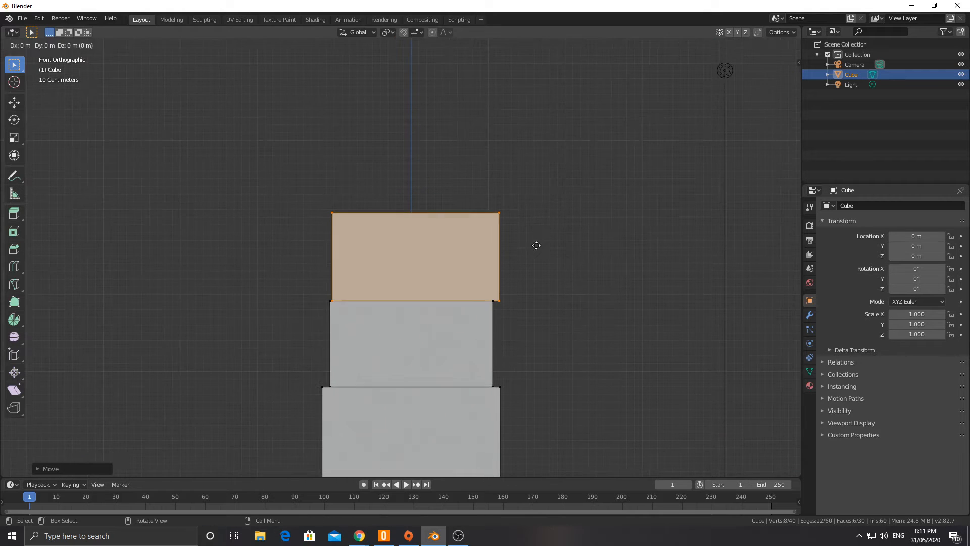
{"action": "left_click", "coordinate": [525, 158]}
{"action": "scroll", "coordinate": [526, 181], "scroll_direction": "down", "scroll_amount": 5}
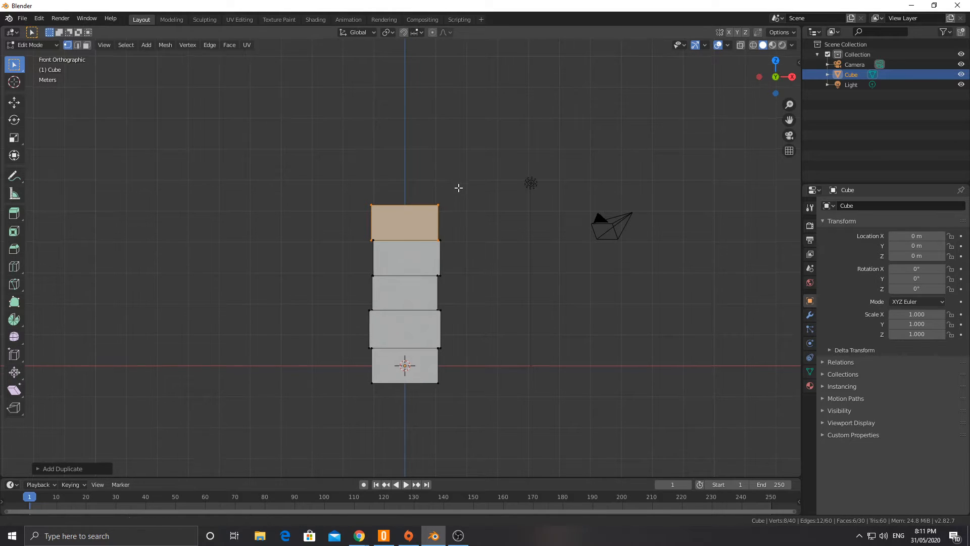
Duplicate the fifth block about 1.15 m up, offset about 0.04 m along X, to make a sixth block
{"action": "middle_click_drag", "start_coordinate": [457, 189], "coordinate": [450, 227], "text": "shift"}
{"action": "scroll", "coordinate": [378, 235], "scroll_direction": "up", "scroll_amount": 3}
{"action": "scroll", "coordinate": [379, 234], "scroll_direction": "up", "scroll_amount": 3}
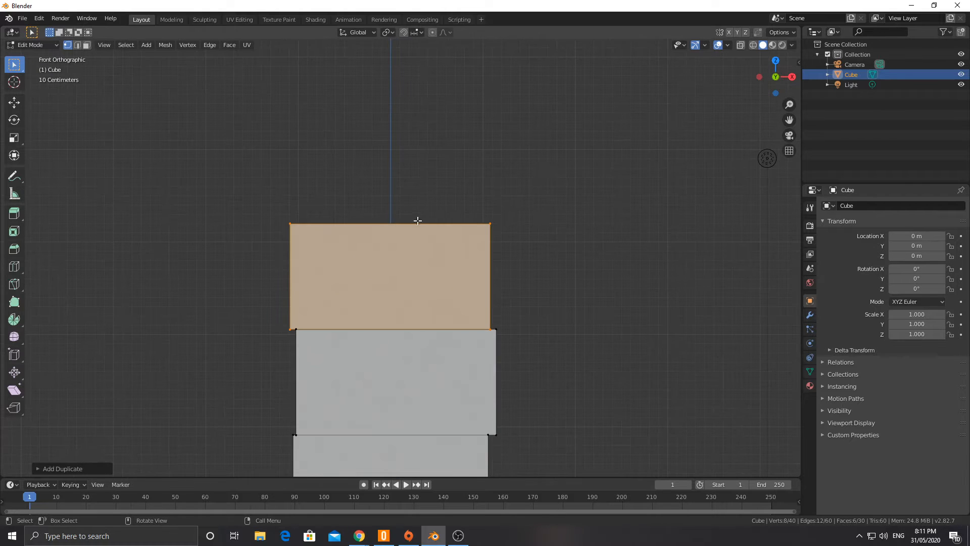
{"action": "key", "text": "shift+d"}
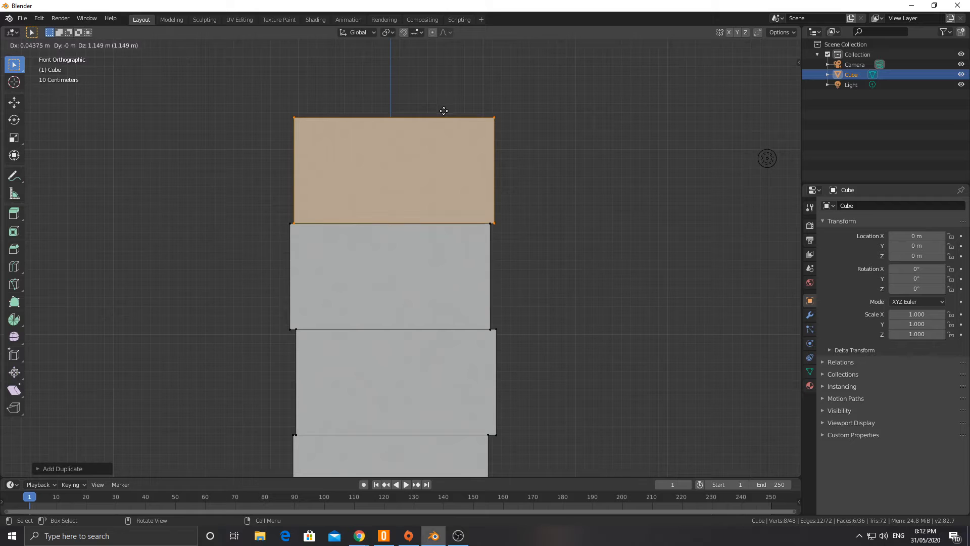
{"action": "left_click", "coordinate": [443, 110]}
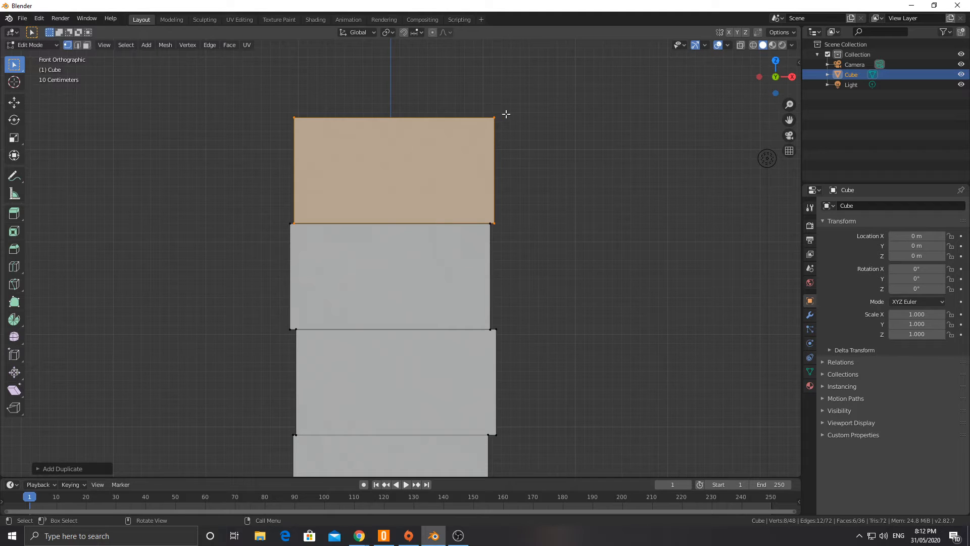
Deselect all blocks and turn on X-ray so vertices hidden behind the front faces can be selected
{"action": "key", "text": "a"}
{"action": "key", "text": "alt+a"}
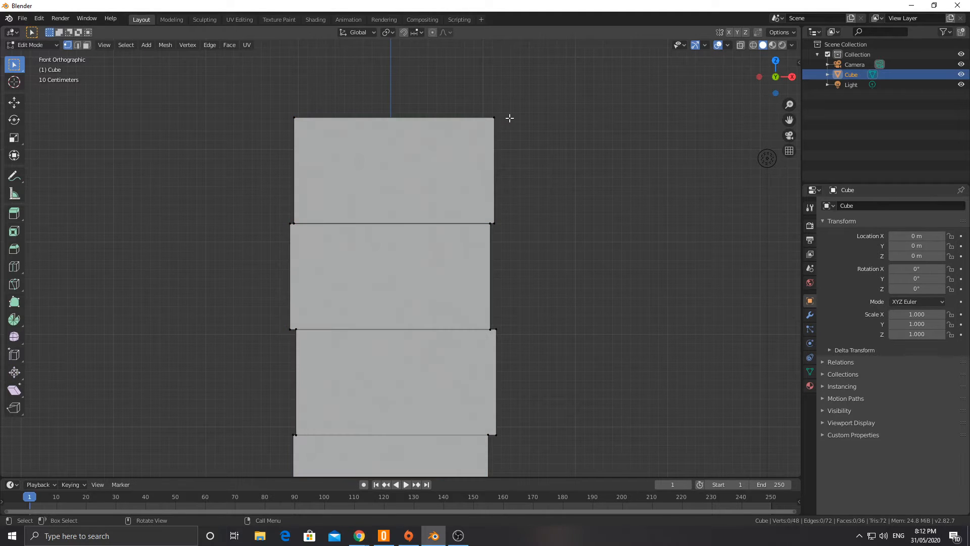
{"action": "left_click", "coordinate": [740, 46]}
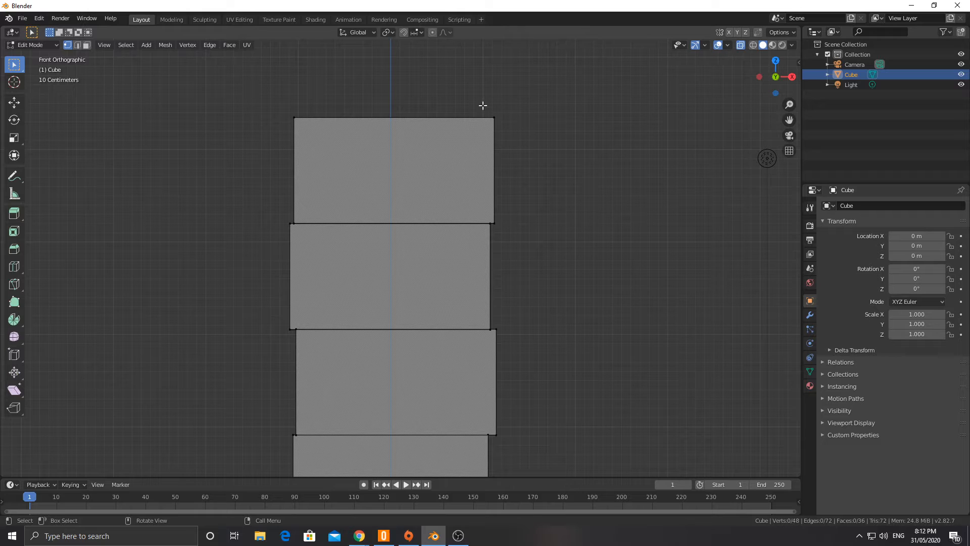
{"action": "left_click_drag", "start_coordinate": [482, 105], "coordinate": [526, 130]}
{"action": "key", "text": "g"}
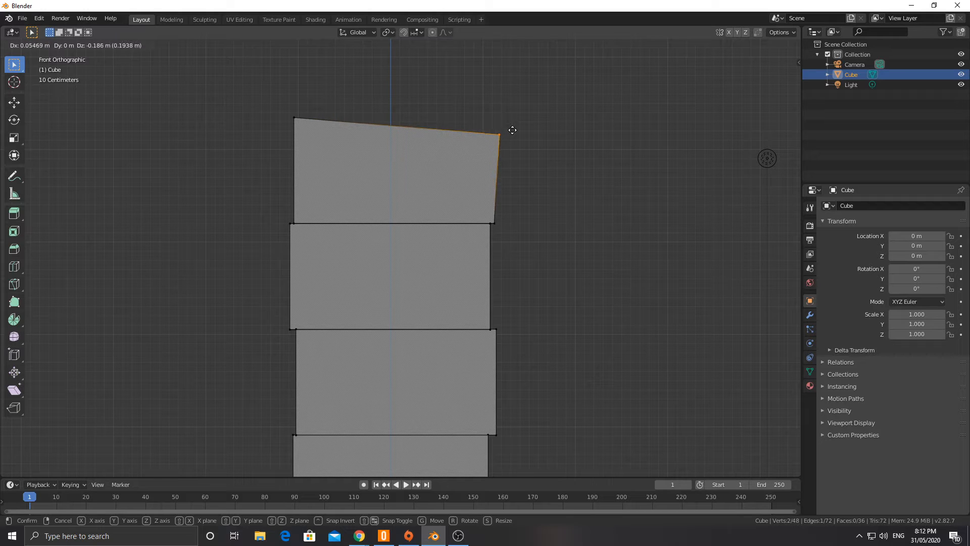
{"action": "key", "text": "Escape"}
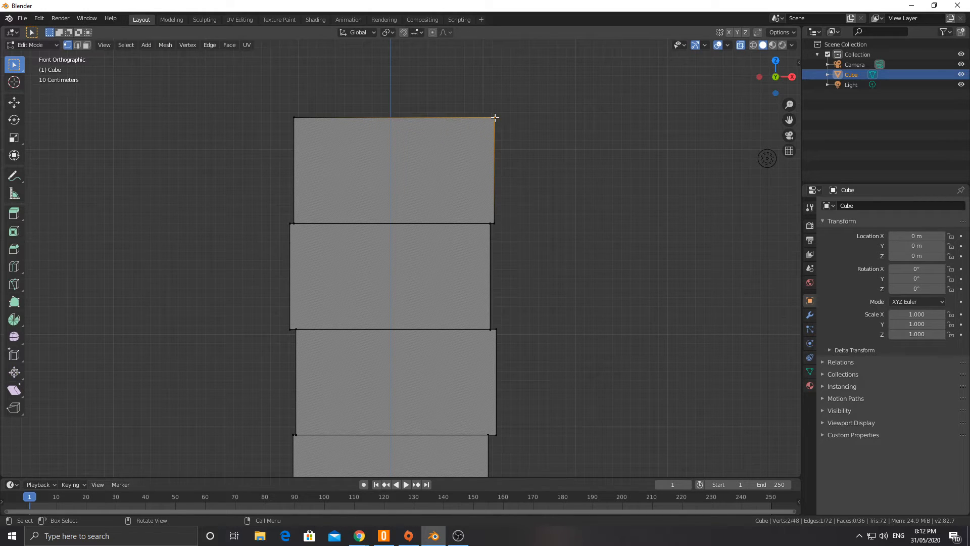
{"action": "left_click", "coordinate": [494, 117]}
{"action": "left_click", "coordinate": [493, 117]}
{"action": "key", "text": "g"}
{"action": "key", "text": "Escape"}
Move the sixth block's upper right corner down about 0.2 m and outward, and its upper left corner inward and up
{"action": "left_click_drag", "start_coordinate": [478, 102], "coordinate": [519, 136]}
{"action": "key", "text": "g"}
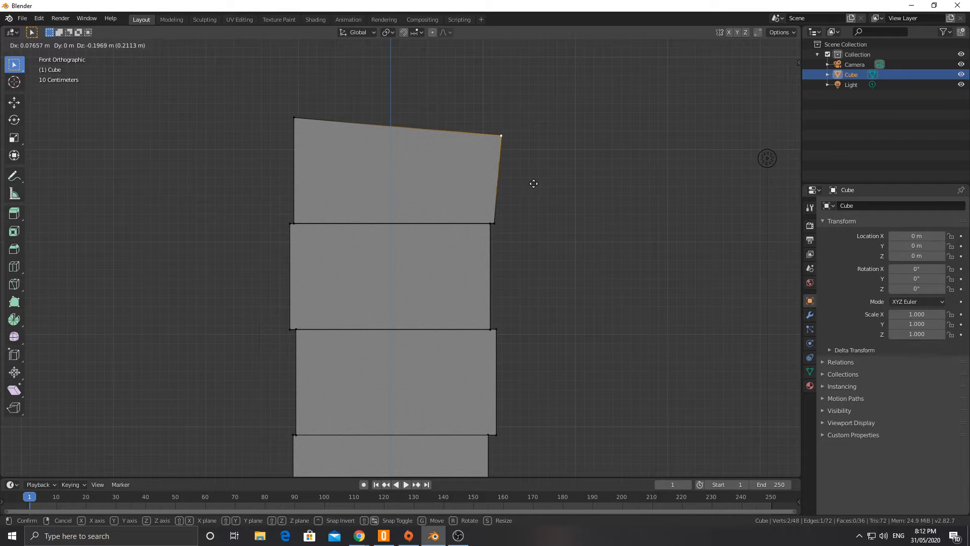
{"action": "left_click", "coordinate": [533, 183]}
{"action": "left_click_drag", "start_coordinate": [286, 113], "coordinate": [321, 130]}
{"action": "key", "text": "g"}
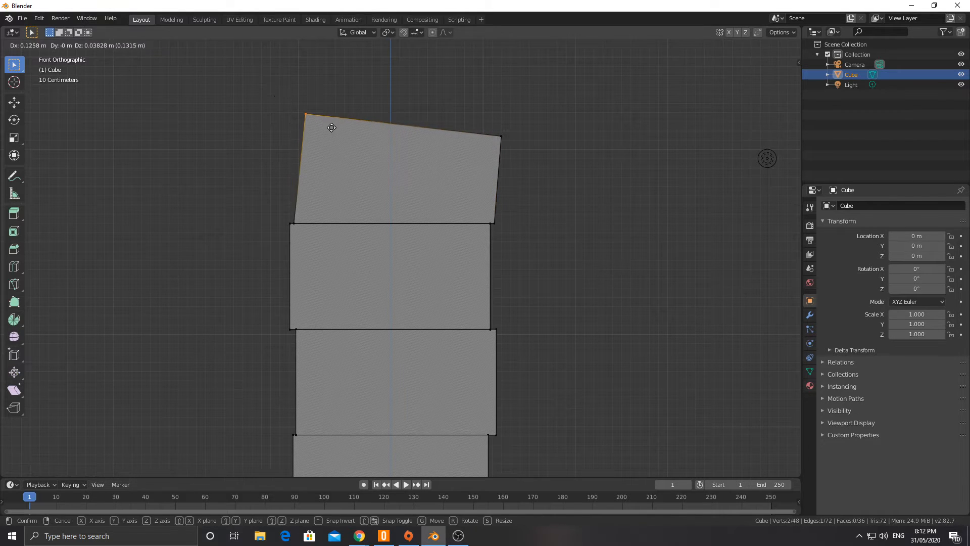
{"action": "left_click", "coordinate": [332, 118]}
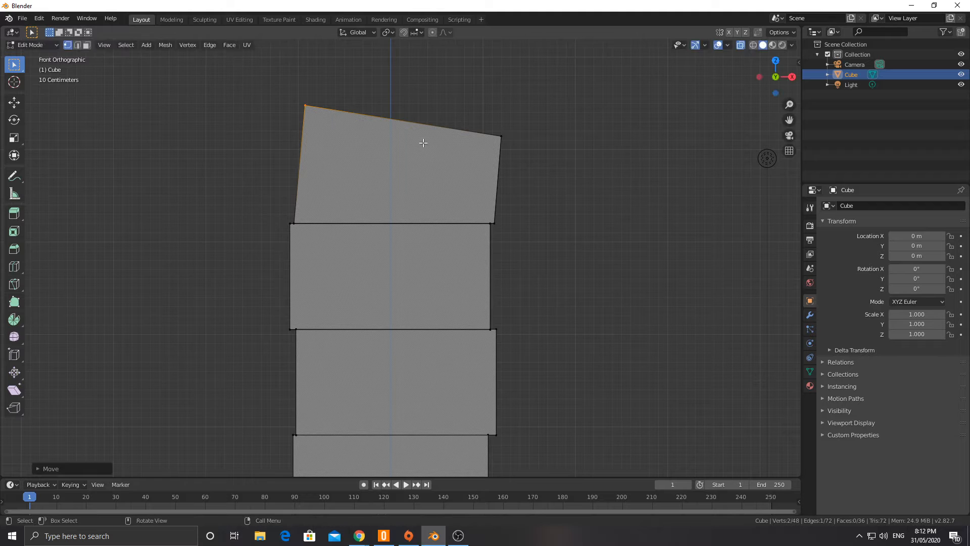
Steepen the sixth block's slanted top by raising its upper left corner about 0.15 m more and lowering the right corner slightly
{"action": "scroll", "coordinate": [381, 147], "scroll_direction": "down", "scroll_amount": 3}
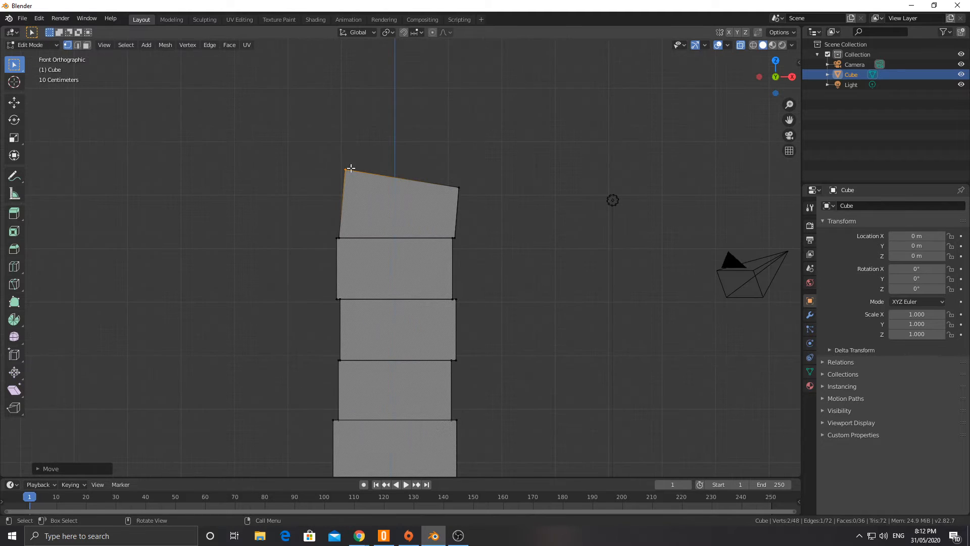
{"action": "key", "text": "g"}
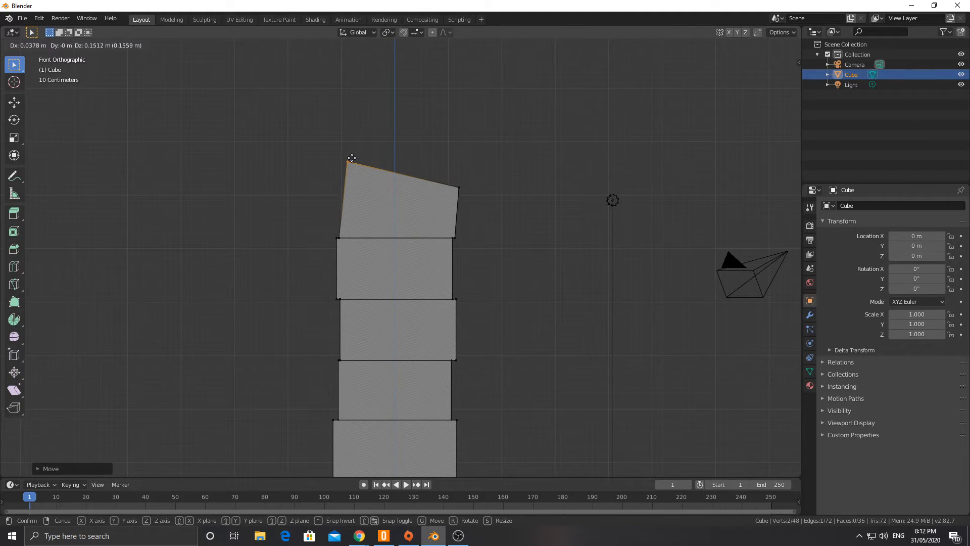
{"action": "left_click", "coordinate": [352, 158]}
{"action": "left_click", "coordinate": [460, 188]}
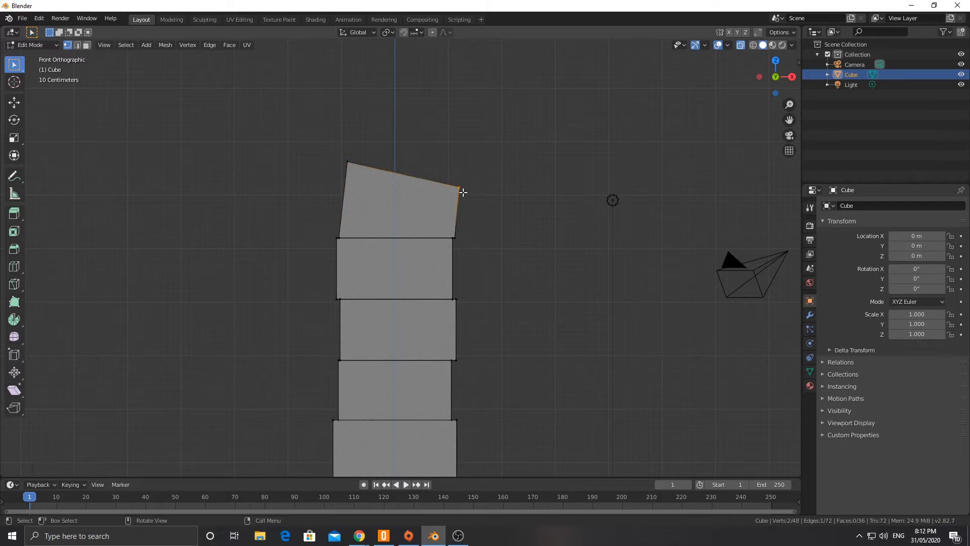
{"action": "key", "text": "g"}
{"action": "left_click", "coordinate": [463, 196]}
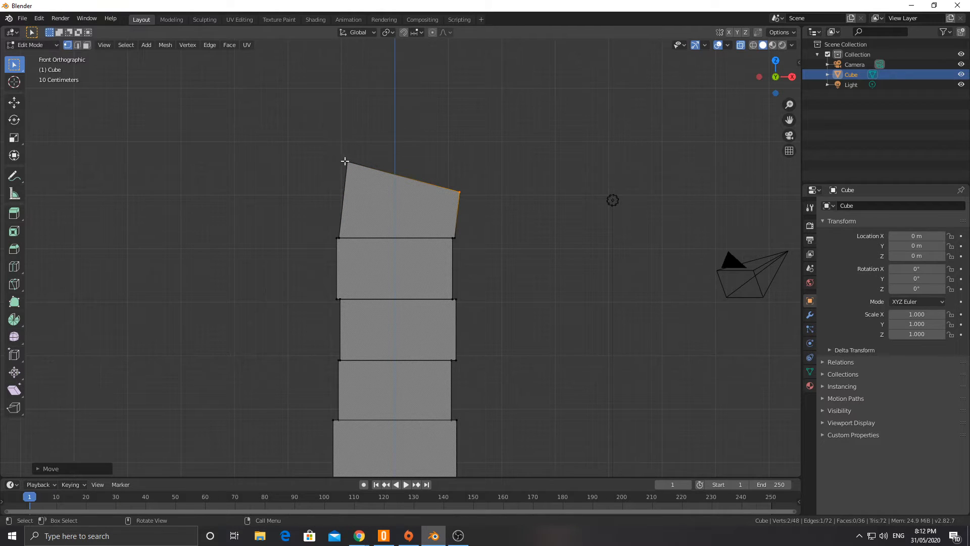
Select the whole slanted block, enlarge it slightly and shift it about 0.04 m up and toward -X
{"action": "key", "text": "l"}
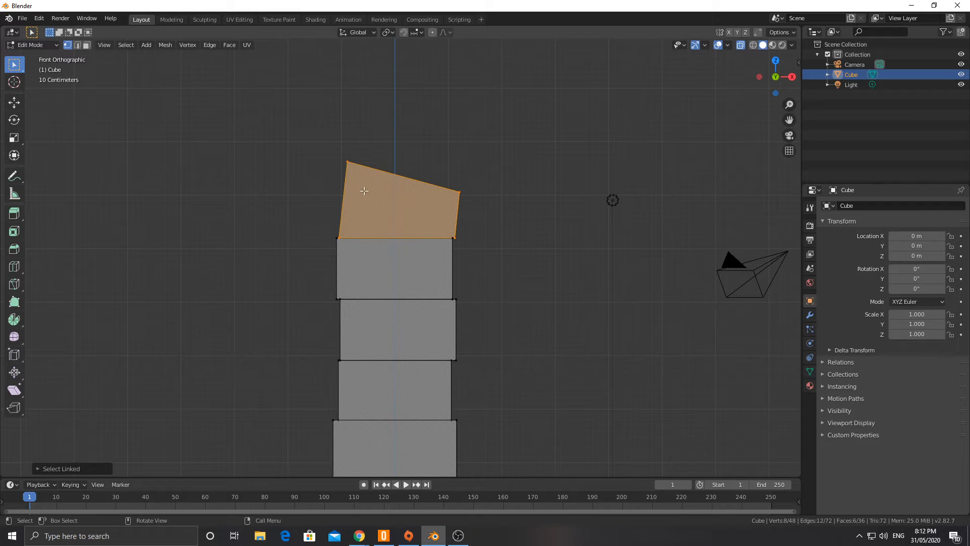
{"action": "key", "text": "s"}
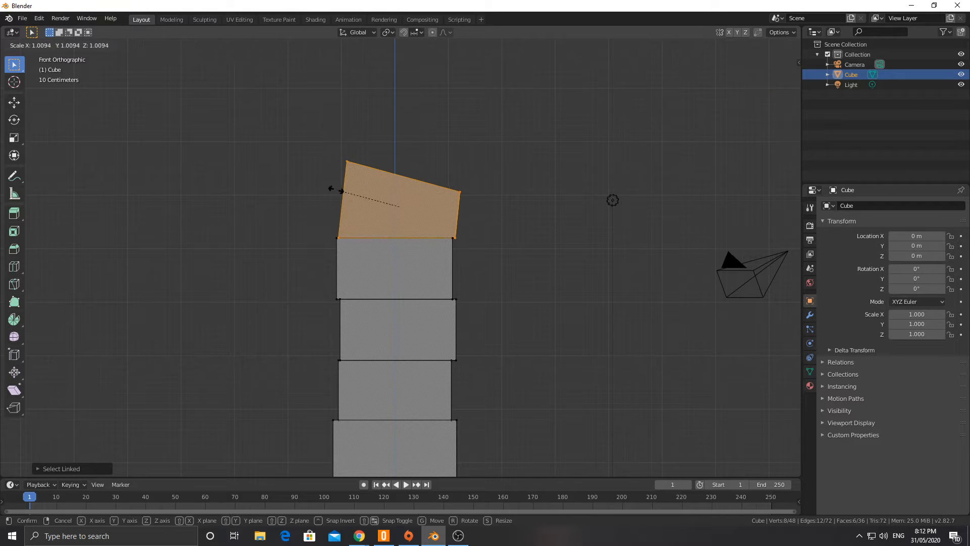
{"action": "left_click", "coordinate": [335, 190]}
{"action": "key", "text": "g"}
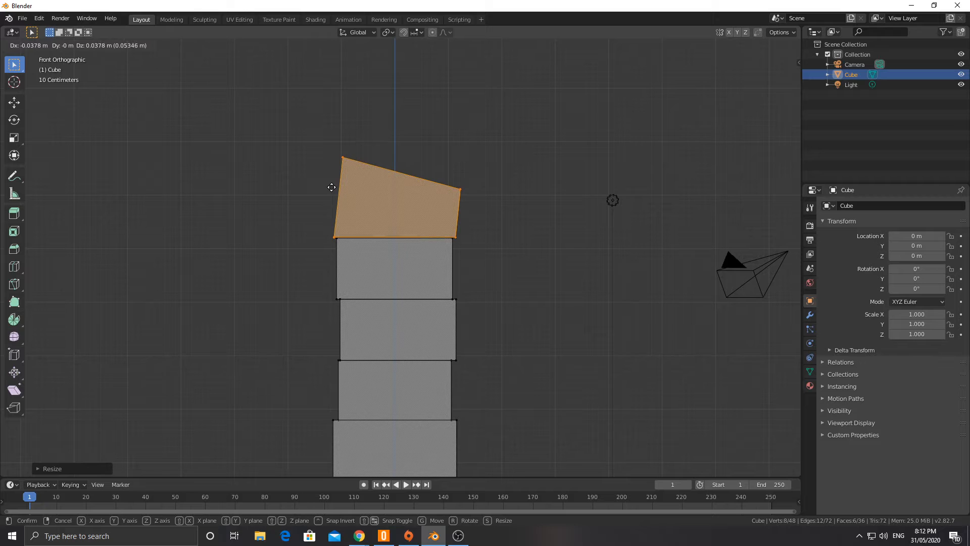
{"action": "left_click", "coordinate": [332, 187]}
Duplicate the slanted block above itself and rotate the copy clockwise to follow the curve of the arch
{"action": "key", "text": "shift+d"}
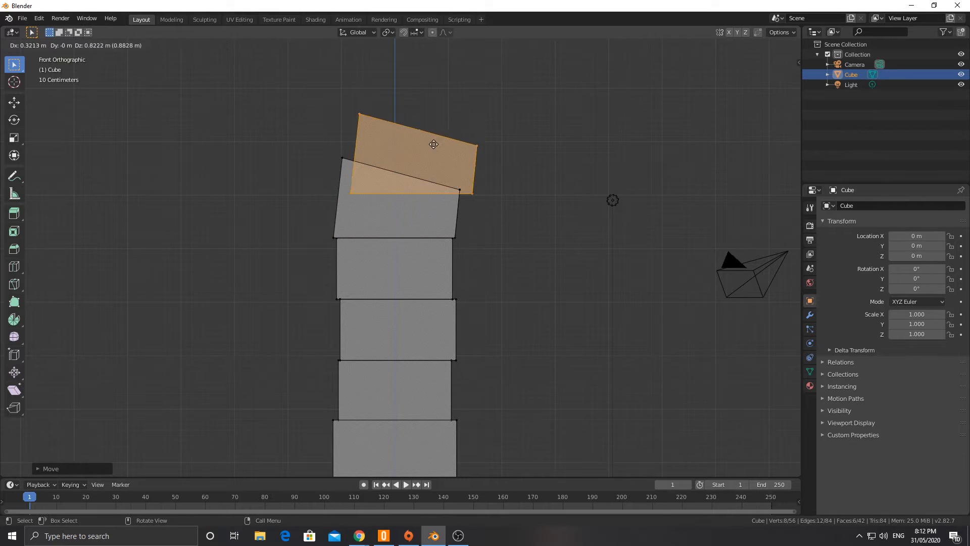
{"action": "left_click", "coordinate": [493, 104]}
{"action": "key", "text": "r"}
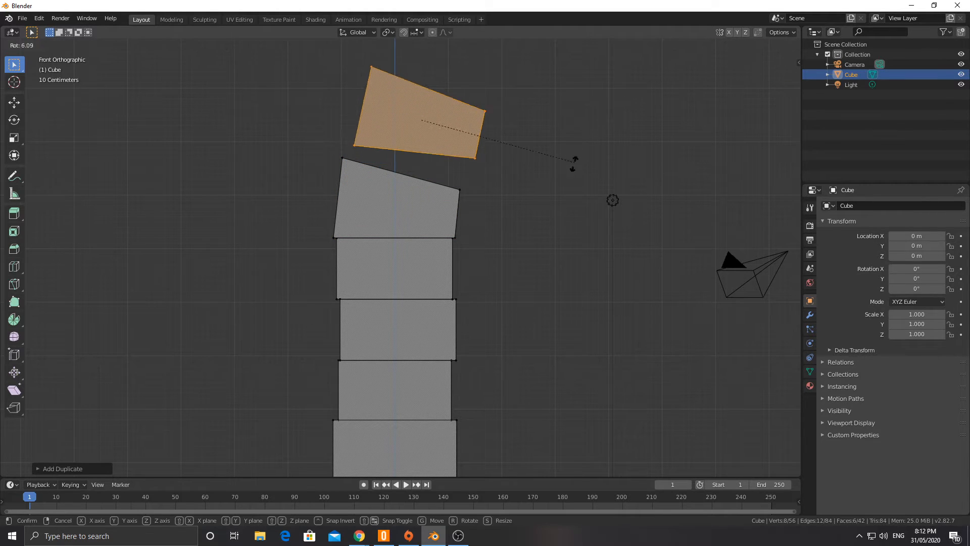
{"action": "left_click", "coordinate": [555, 192]}
Scale the rotated copy to about 0.97, then adjust its position and rotation until its base rests on the slanted block
{"action": "key", "text": "s"}
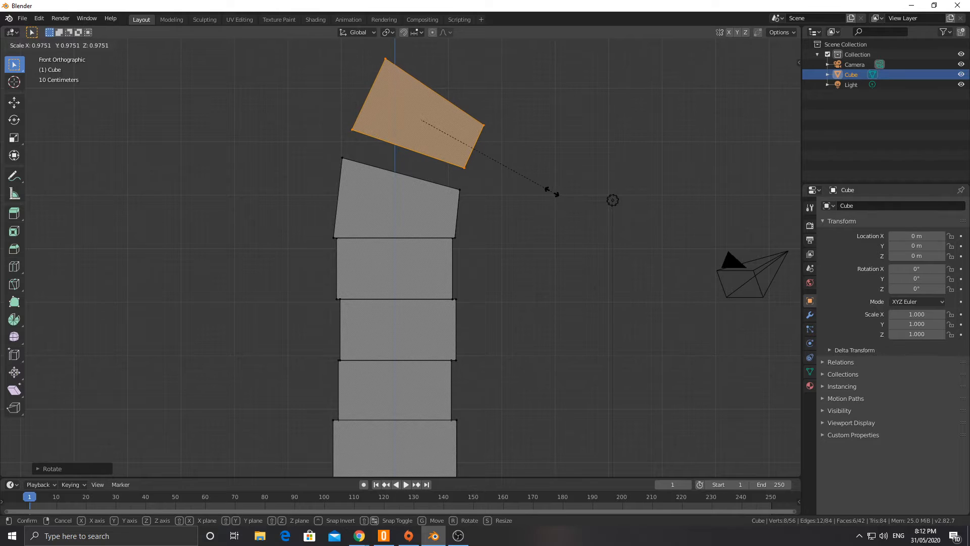
{"action": "left_click", "coordinate": [548, 191]}
{"action": "key", "text": "g"}
{"action": "left_click", "coordinate": [543, 214]}
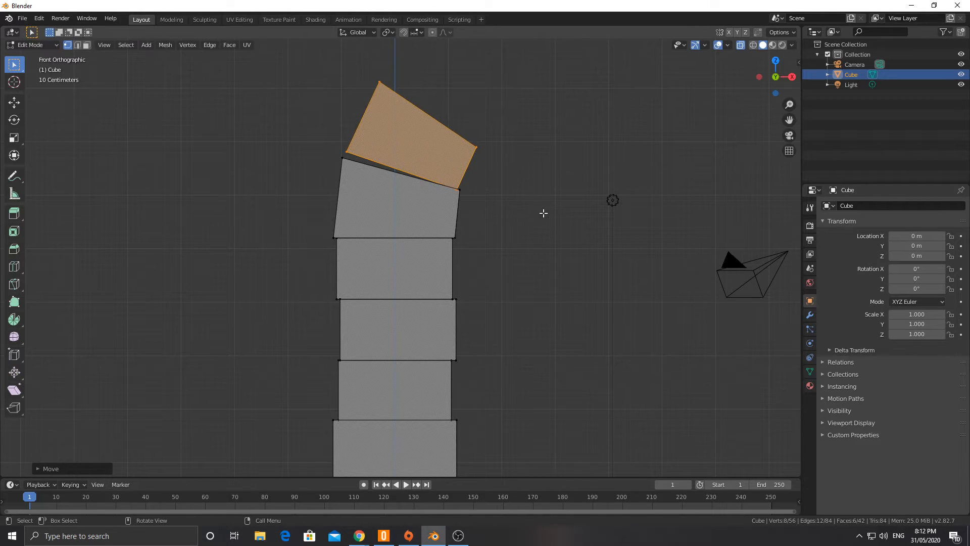
{"action": "key", "text": "r"}
{"action": "left_click", "coordinate": [555, 212]}
{"action": "key", "text": "g"}
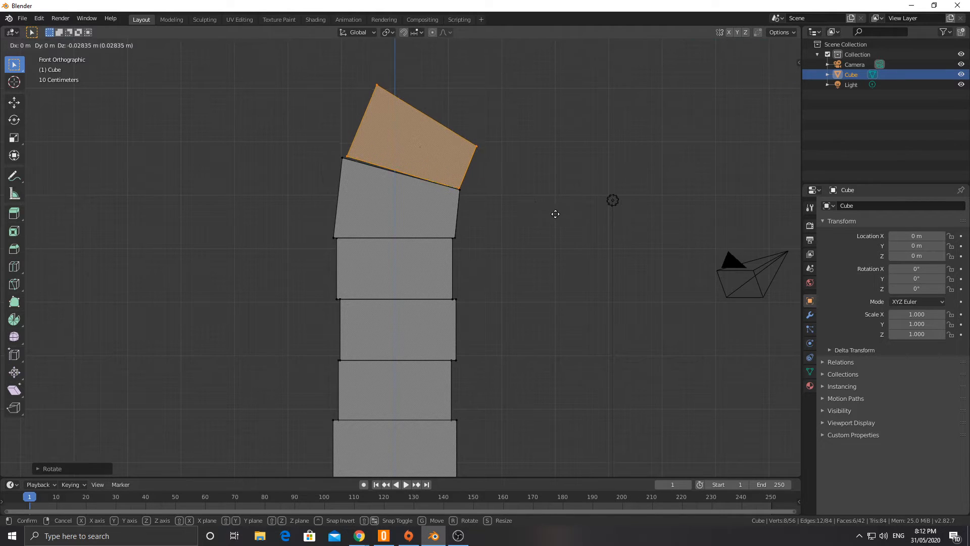
{"action": "left_click", "coordinate": [555, 212]}
{"action": "key", "text": "r"}
{"action": "left_click", "coordinate": [555, 212]}
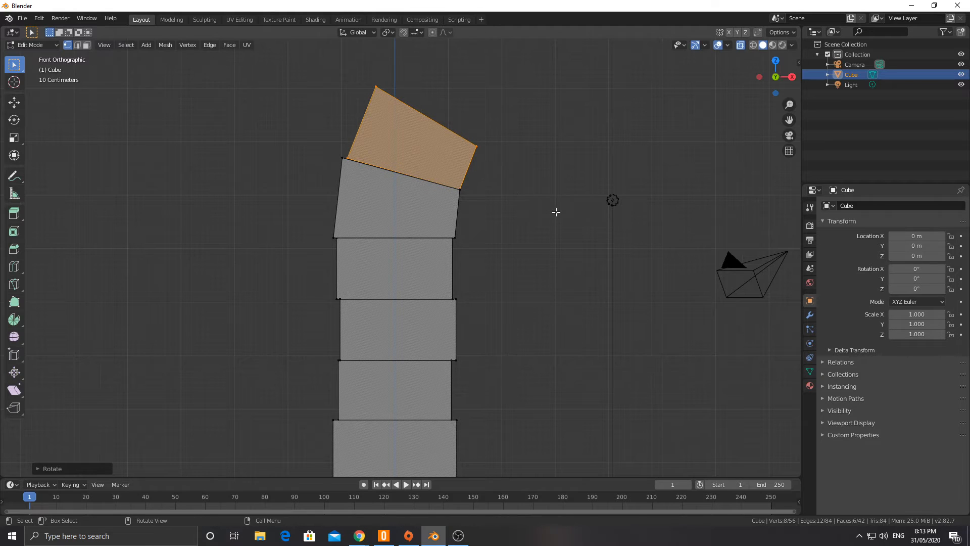
Select all blocks and move the whole column about 4 m along the negative X axis
{"action": "scroll", "coordinate": [527, 201], "scroll_direction": "down", "scroll_amount": 3}
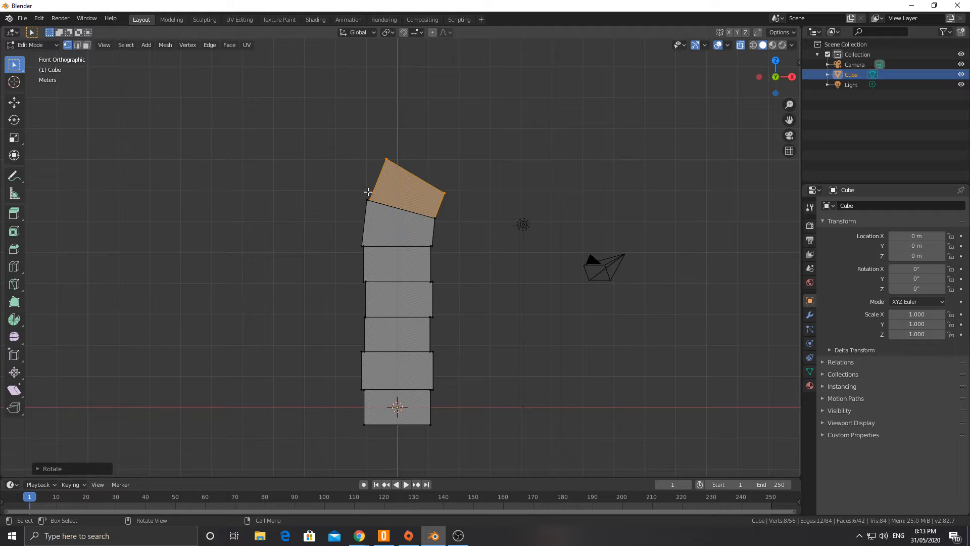
{"action": "key", "text": "a"}
{"action": "key", "text": "alt+a"}
{"action": "key", "text": "a"}
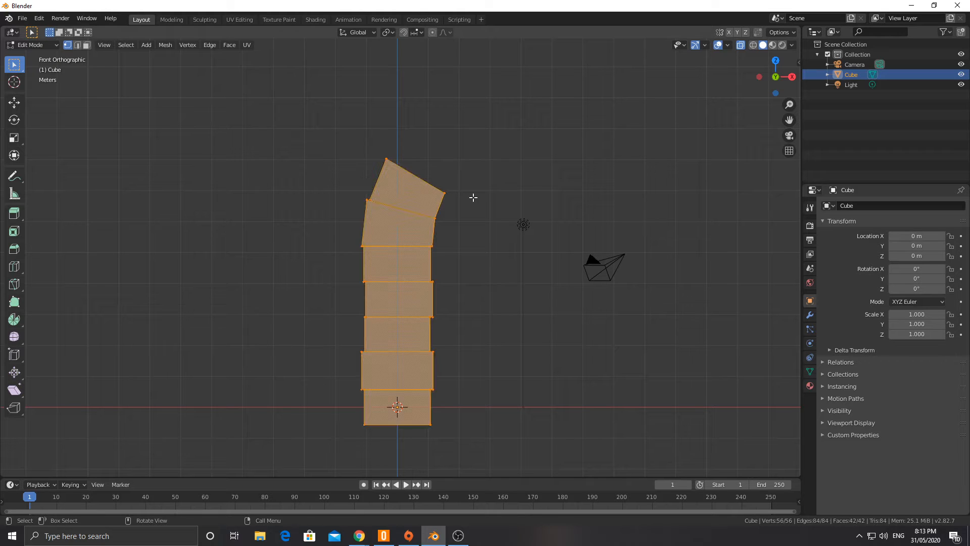
{"action": "key", "text": "g"}
{"action": "key", "text": "x"}
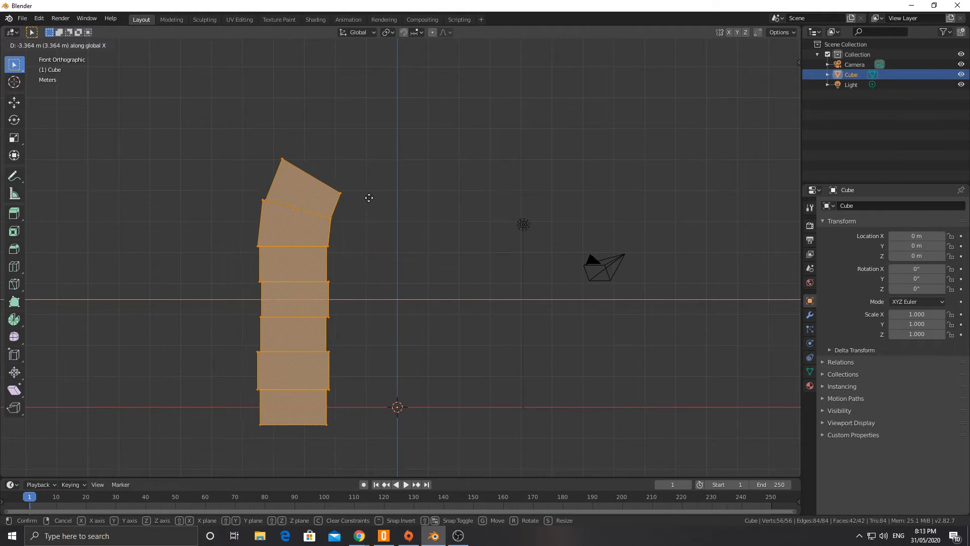
{"action": "left_click", "coordinate": [348, 200]}
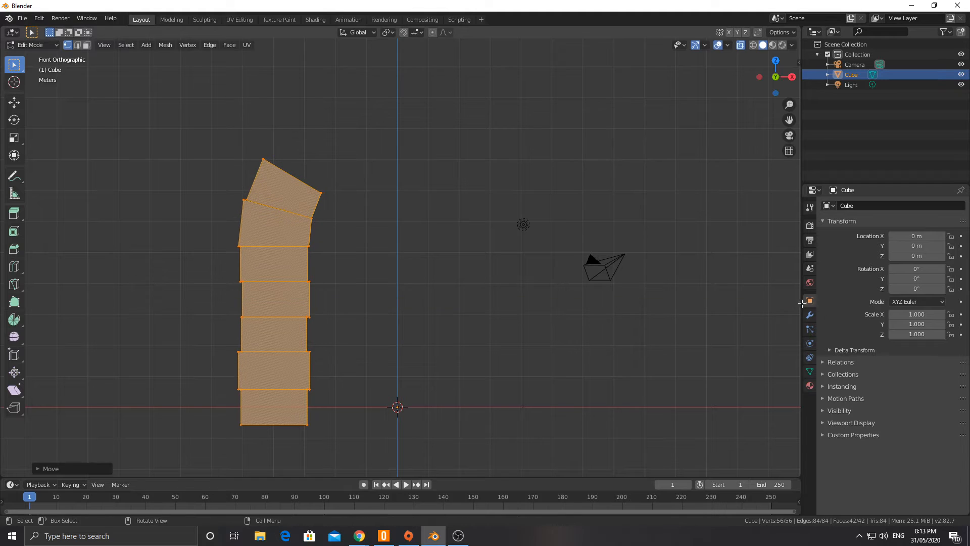
Add a Mirror modifier on the X axis to create the opposite column of the arch
{"action": "left_click", "coordinate": [859, 206]}
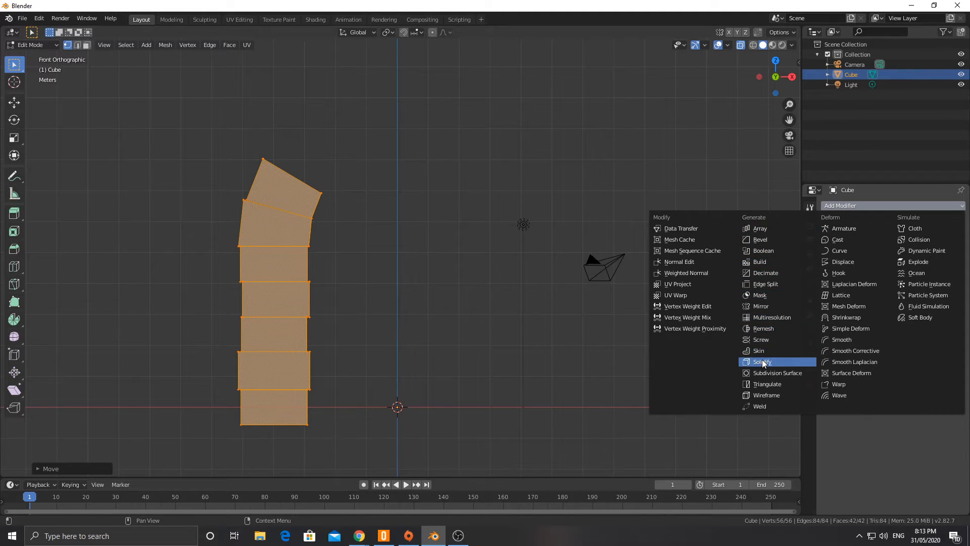
{"action": "left_click", "coordinate": [762, 310]}
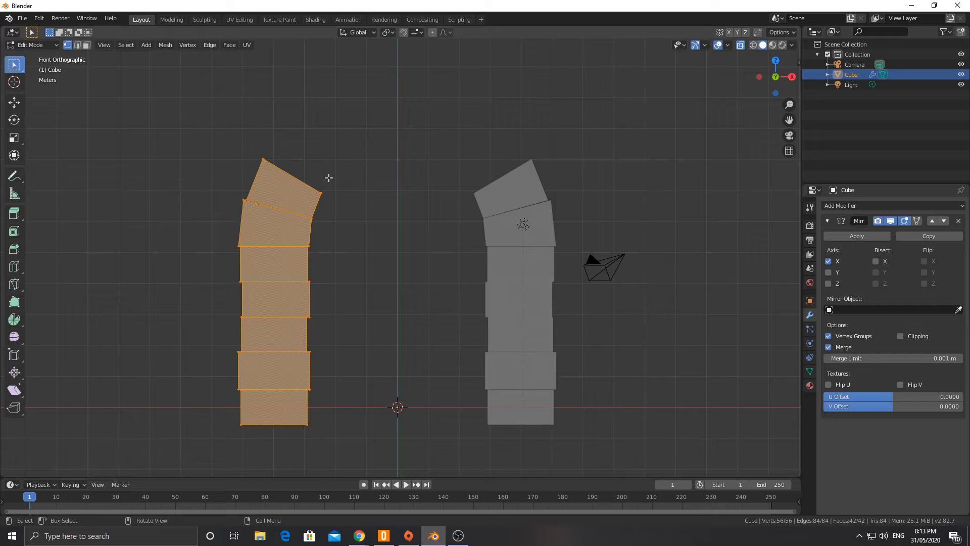
Enable Clipping on the Mirror modifier and deselect all the blocks
{"action": "left_click", "coordinate": [900, 336]}
{"action": "scroll", "coordinate": [394, 149], "scroll_direction": "up", "scroll_amount": 4}
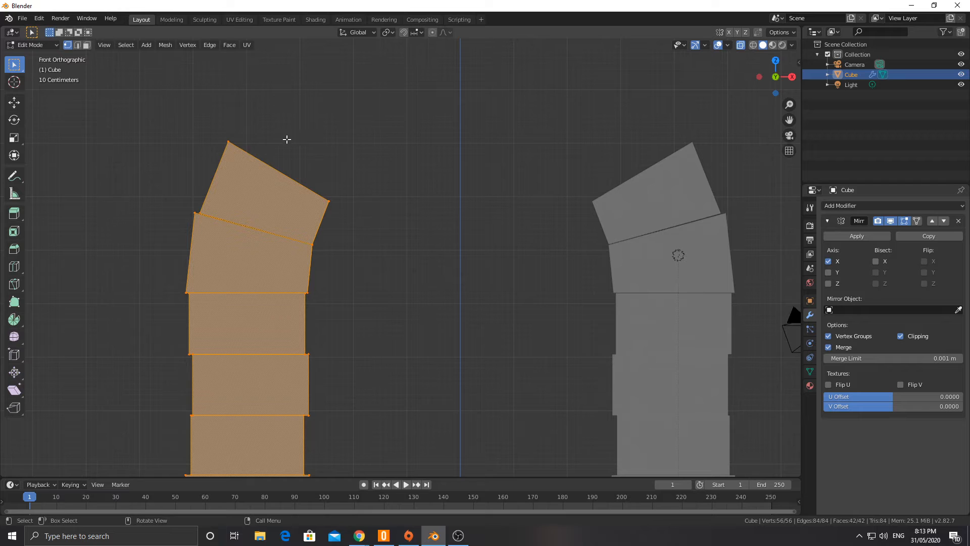
{"action": "key", "text": "alt+a"}
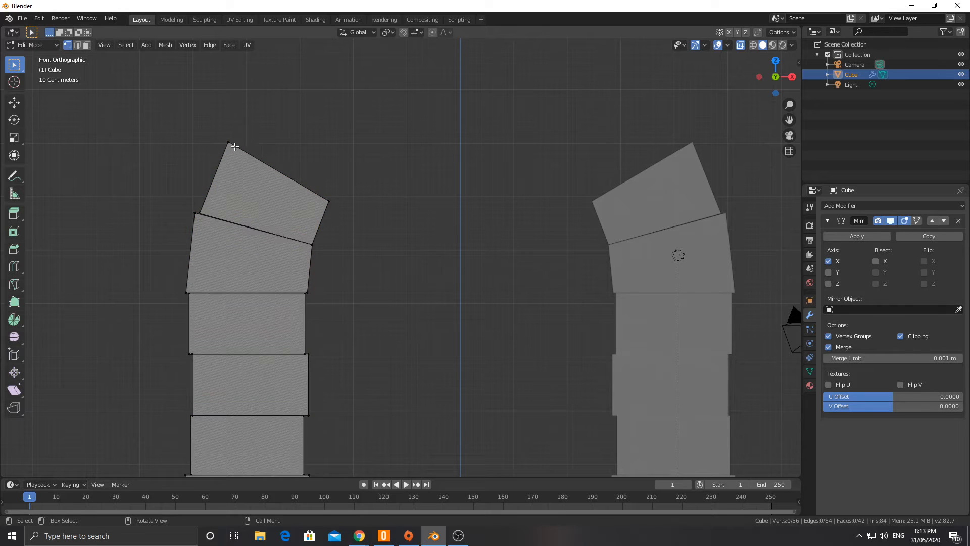
Duplicate the topmost slanted block above itself and rotate the copy clockwise by about 19°
{"action": "key", "text": "l"}
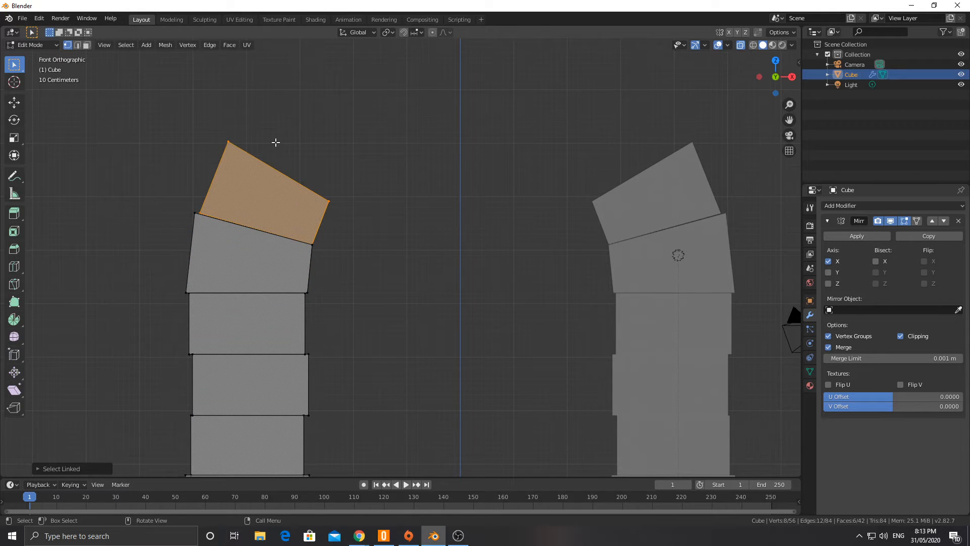
{"action": "key", "text": "shift+d"}
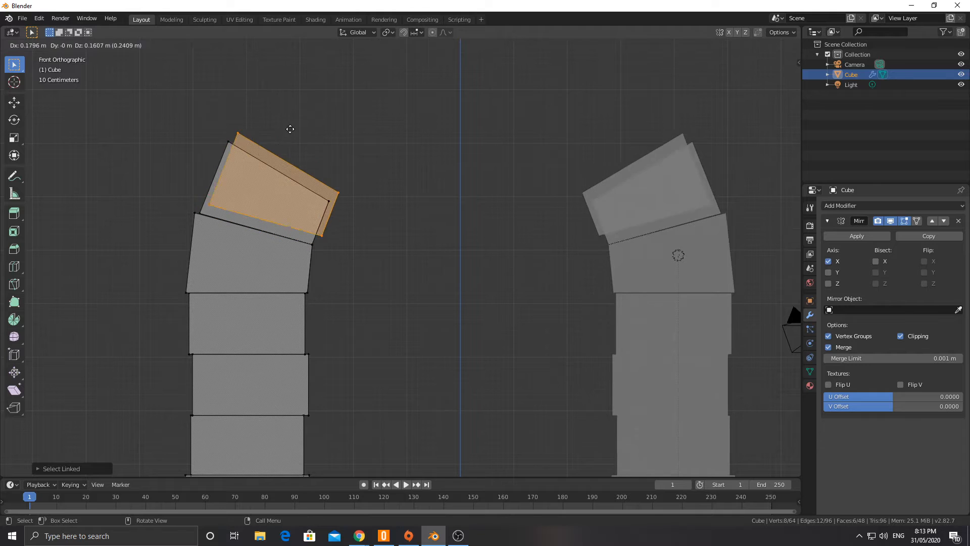
{"action": "left_click", "coordinate": [329, 69]}
{"action": "key", "text": "r"}
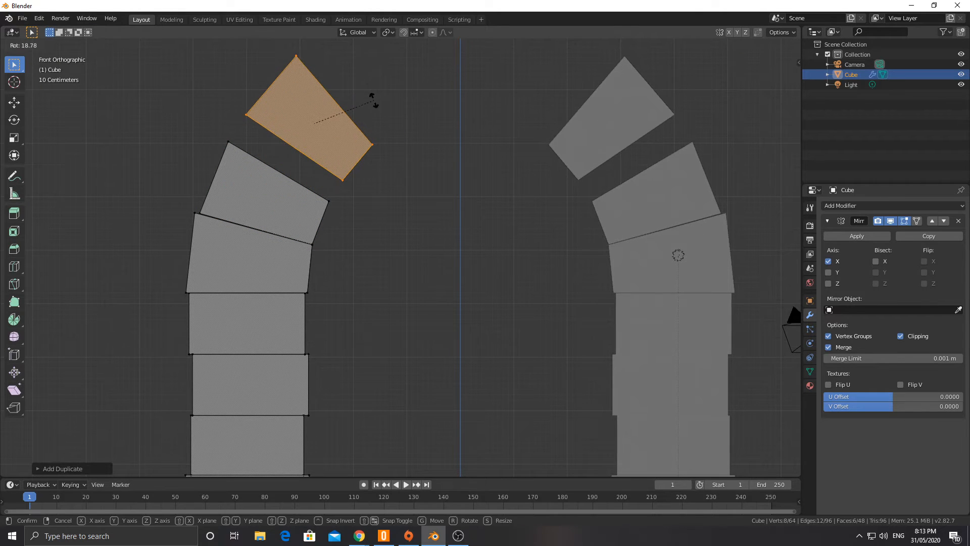
{"action": "left_click", "coordinate": [374, 96]}
Scale the rotated copy up slightly, then adjust its position and rotation until its base rests on the block below
{"action": "key", "text": "s"}
{"action": "left_click", "coordinate": [384, 101]}
{"action": "key", "text": "g"}
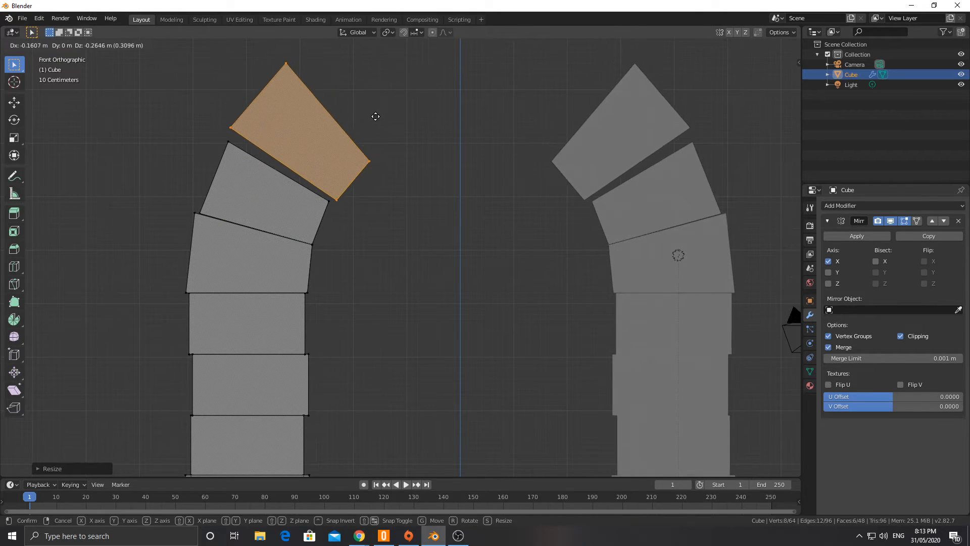
{"action": "left_click", "coordinate": [372, 123]}
{"action": "key", "text": "r"}
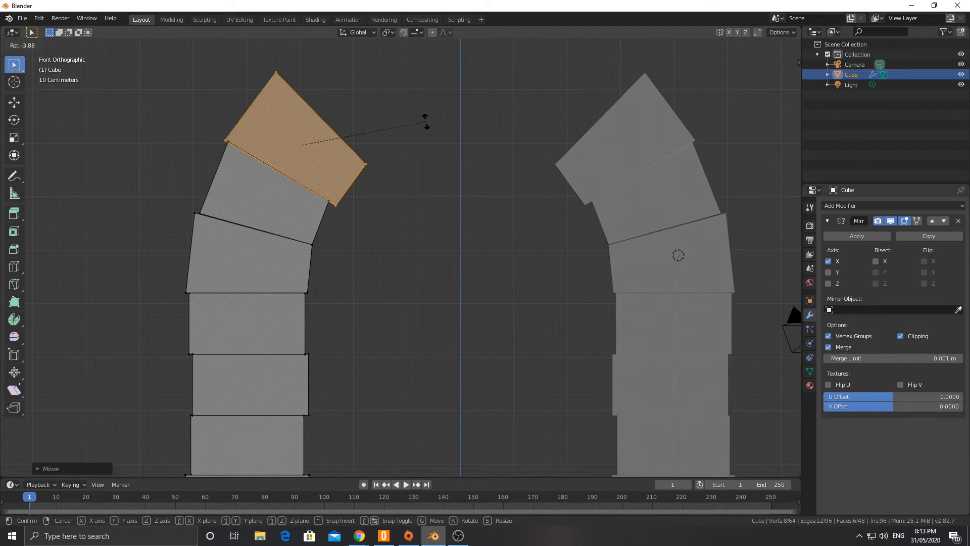
{"action": "left_click", "coordinate": [424, 118]}
{"action": "key", "text": "g"}
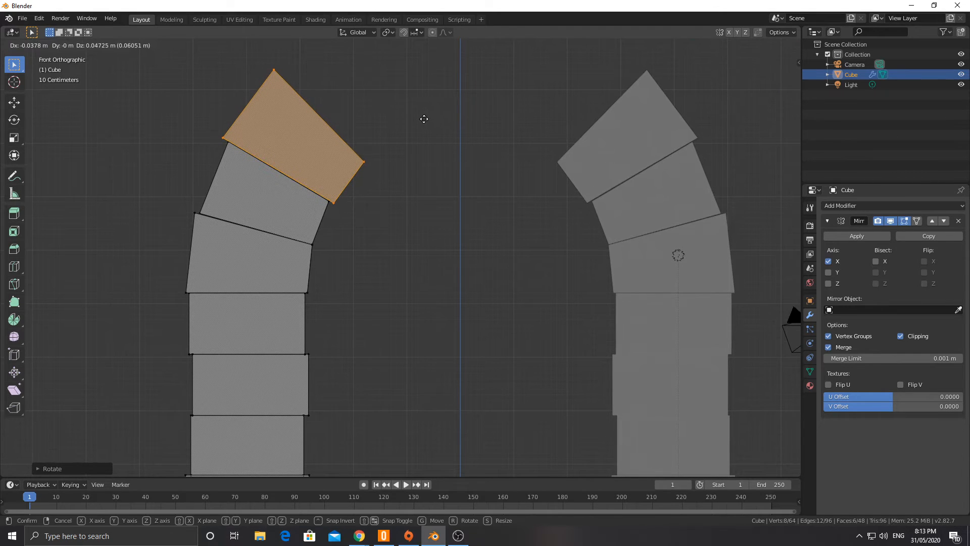
{"action": "left_click", "coordinate": [424, 119]}
{"action": "key", "text": "r"}
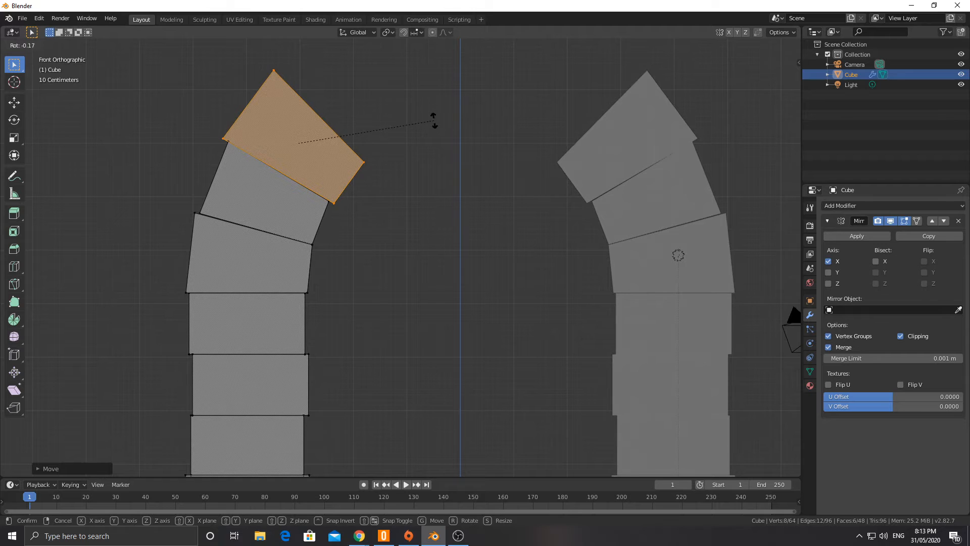
{"action": "left_click", "coordinate": [432, 120]}
Duplicate the new top block, rotate the copy clockwise and move it against the upper face of the block below
{"action": "key", "text": "shift+d"}
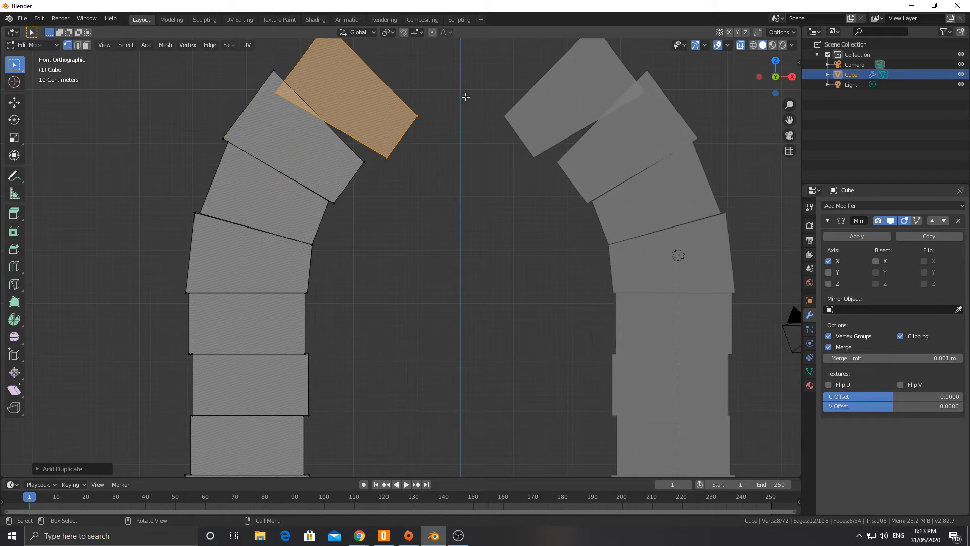
{"action": "left_click", "coordinate": [486, 104]}
{"action": "key", "text": "r"}
{"action": "left_click", "coordinate": [475, 139]}
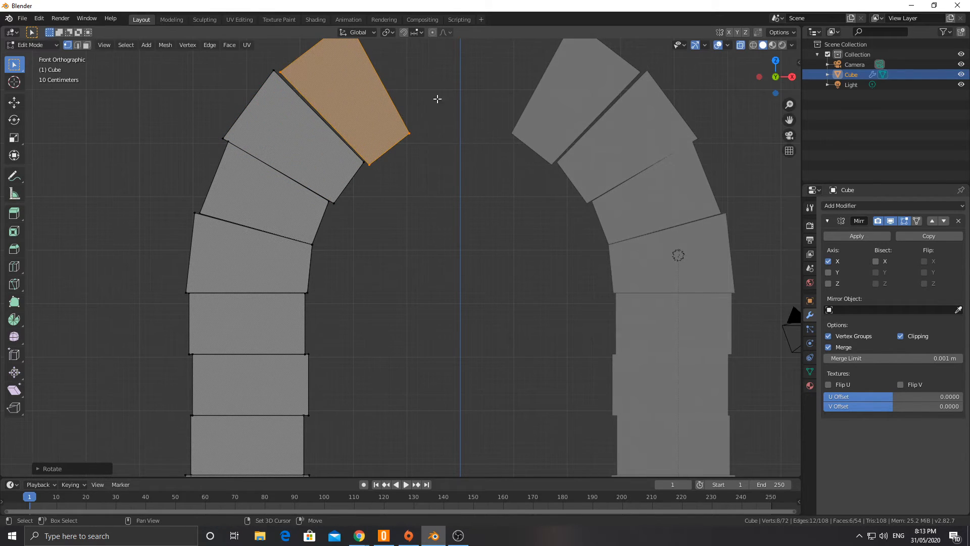
{"action": "scroll", "coordinate": [440, 166], "scroll_direction": "up", "scroll_amount": 2}
{"action": "key", "text": "g"}
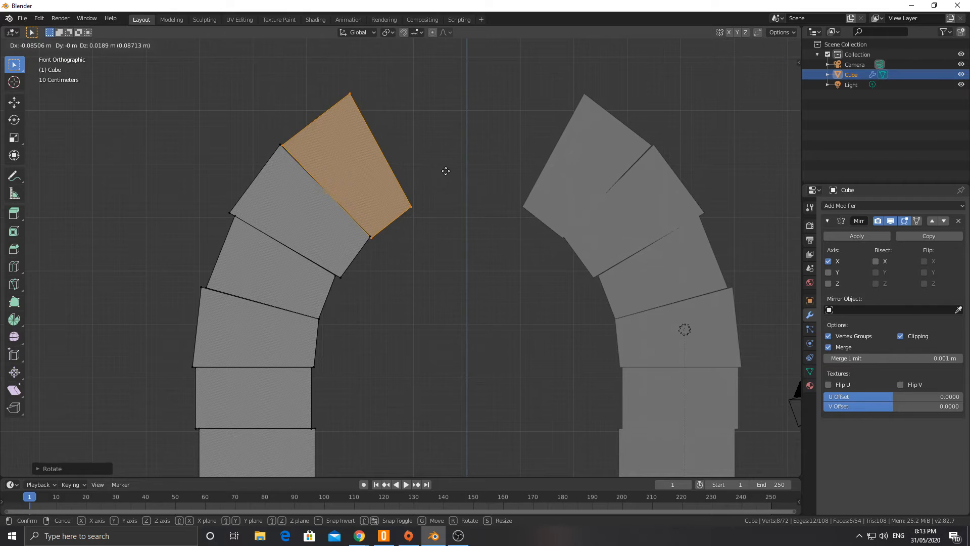
{"action": "left_click", "coordinate": [441, 166]}
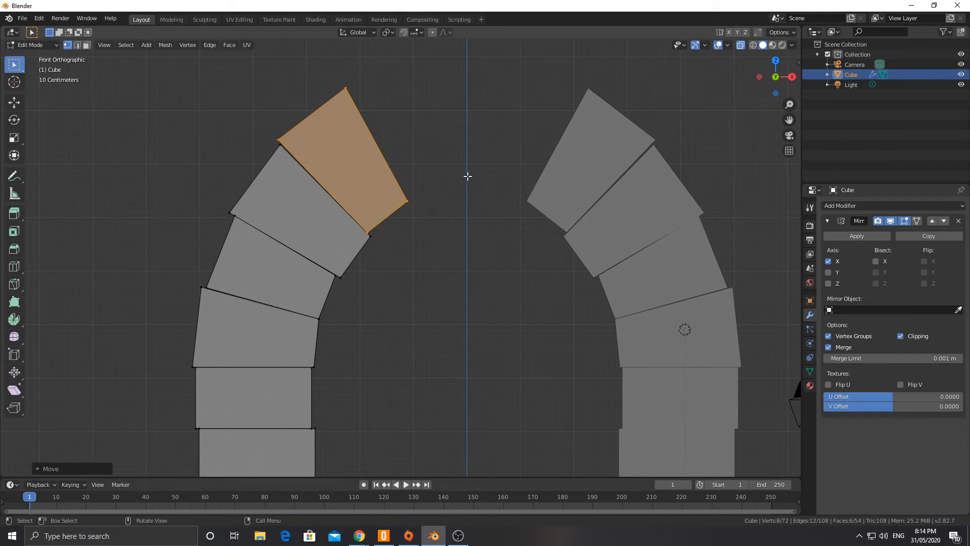
Fine-tune the copy's scale, position and rotation so it sits flush on the block beneath it
{"action": "key", "text": "s"}
{"action": "left_click", "coordinate": [481, 183]}
{"action": "key", "text": "g"}
{"action": "left_click", "coordinate": [485, 188]}
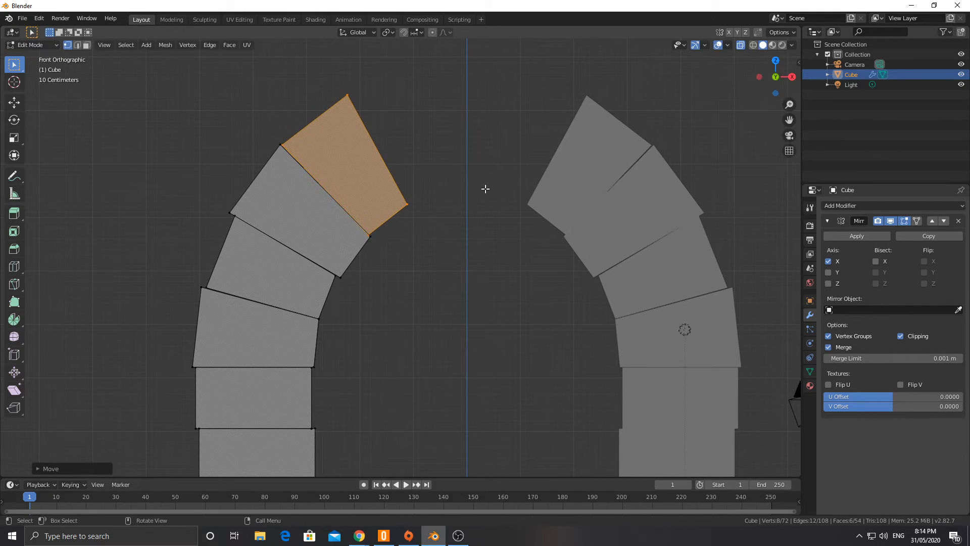
{"action": "key", "text": "r"}
{"action": "left_click", "coordinate": [496, 188]}
Duplicate the top block toward the mirror line until its inner corner reaches it, and rotate the copy clockwise by about 16.5°
{"action": "key", "text": "shift+d"}
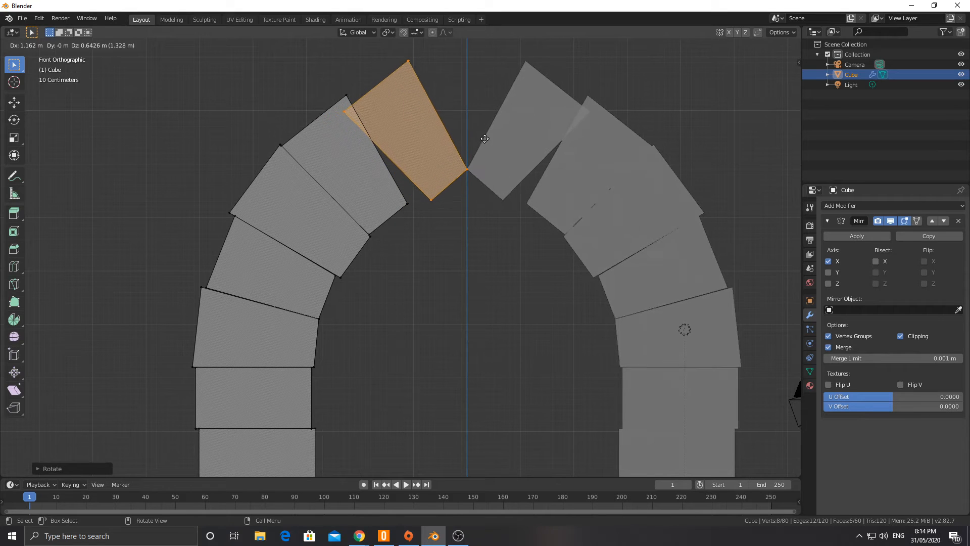
{"action": "left_click", "coordinate": [483, 138]}
{"action": "key", "text": "r"}
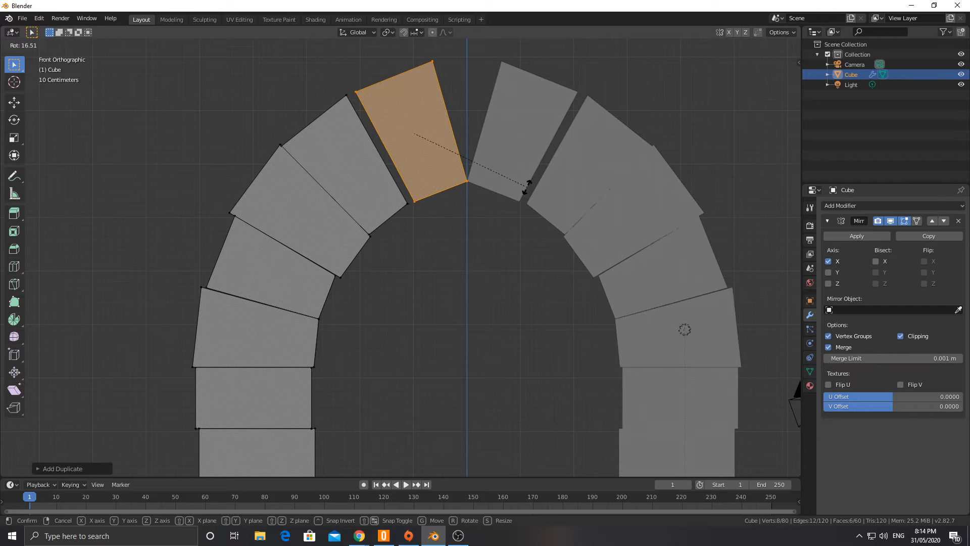
{"action": "left_click", "coordinate": [526, 188]}
Enlarge the crown block and rotate it slightly to close the gap to its neighbouring block
{"action": "key", "text": "s"}
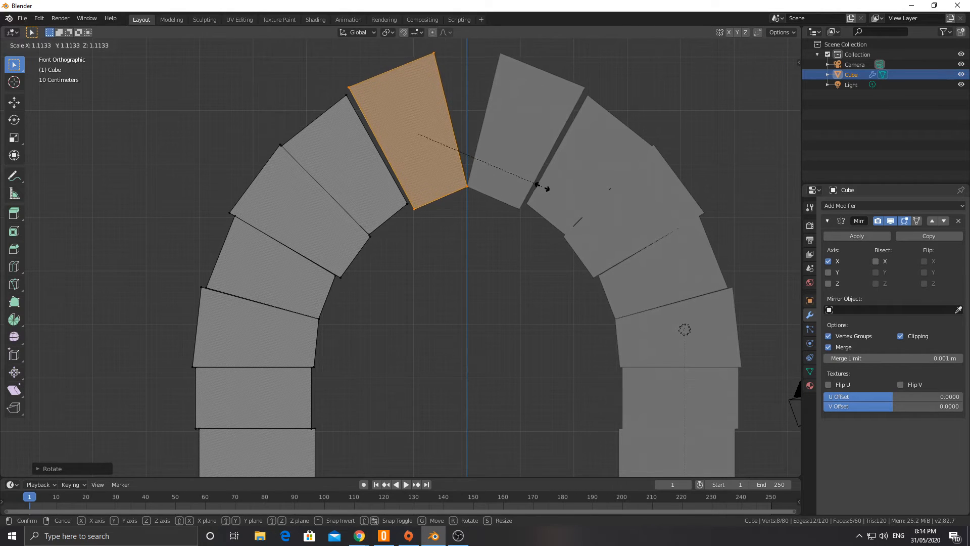
{"action": "left_click", "coordinate": [556, 187]}
{"action": "key", "text": "r"}
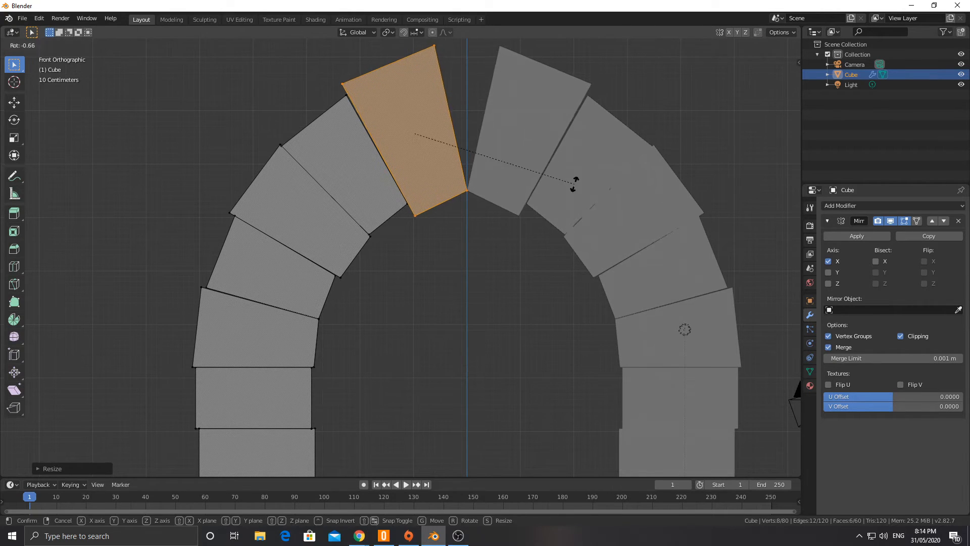
{"action": "left_click", "coordinate": [576, 183]}
{"action": "key", "text": "s"}
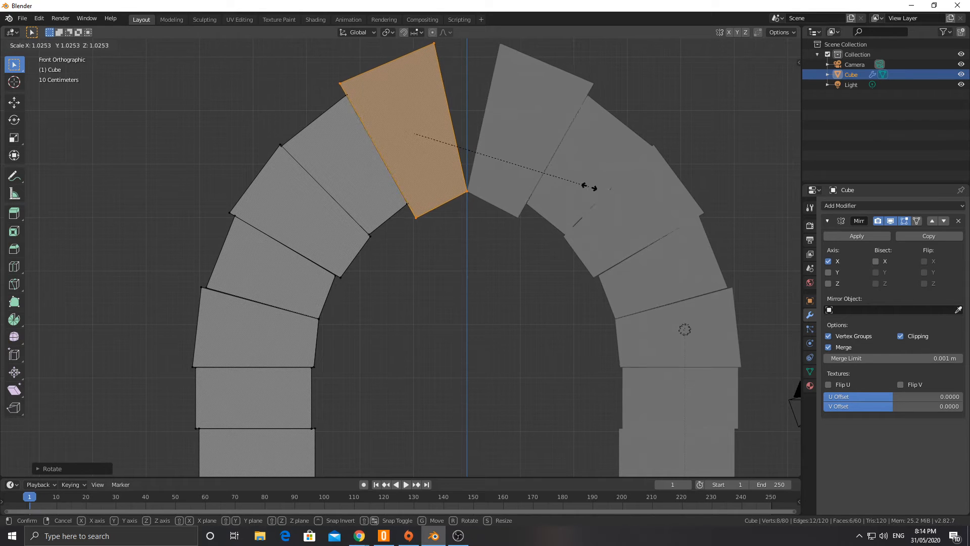
{"action": "left_click", "coordinate": [589, 190]}
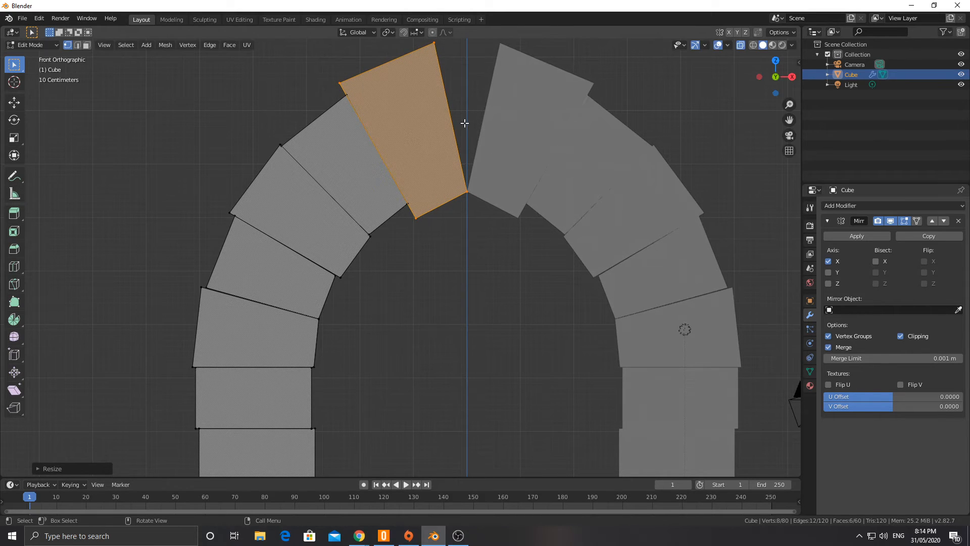
Select the crown block's upper inner edge and move it about 0.79 m along X onto the mirror line
{"action": "middle_click_drag", "start_coordinate": [458, 88], "coordinate": [462, 130], "text": "shift"}
{"action": "left_click_drag", "start_coordinate": [421, 63], "coordinate": [456, 101]}
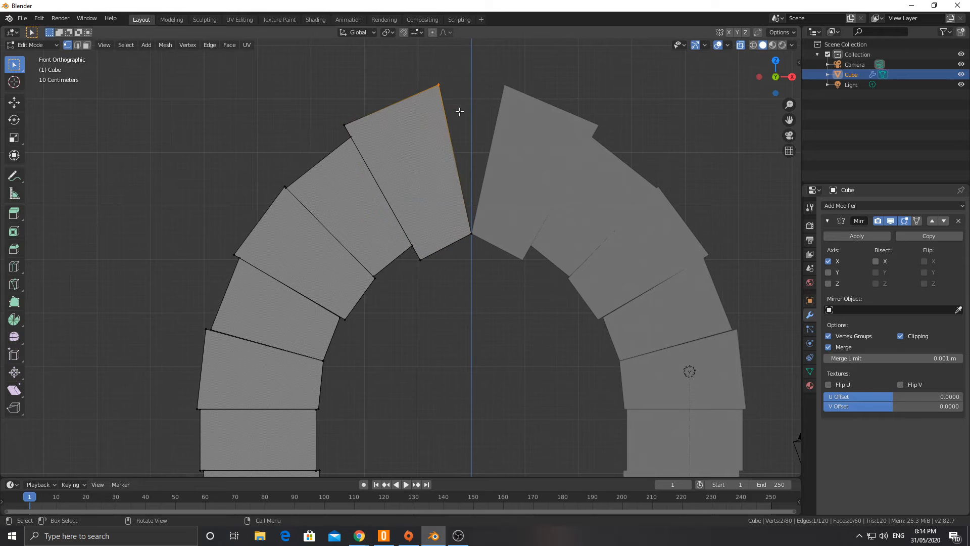
{"action": "key", "text": "g"}
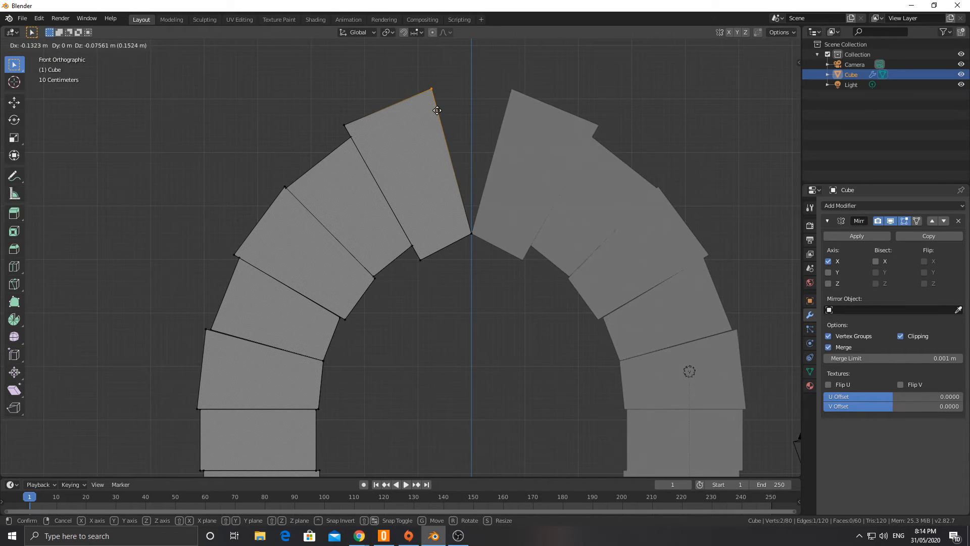
{"action": "left_click", "coordinate": [459, 104]}
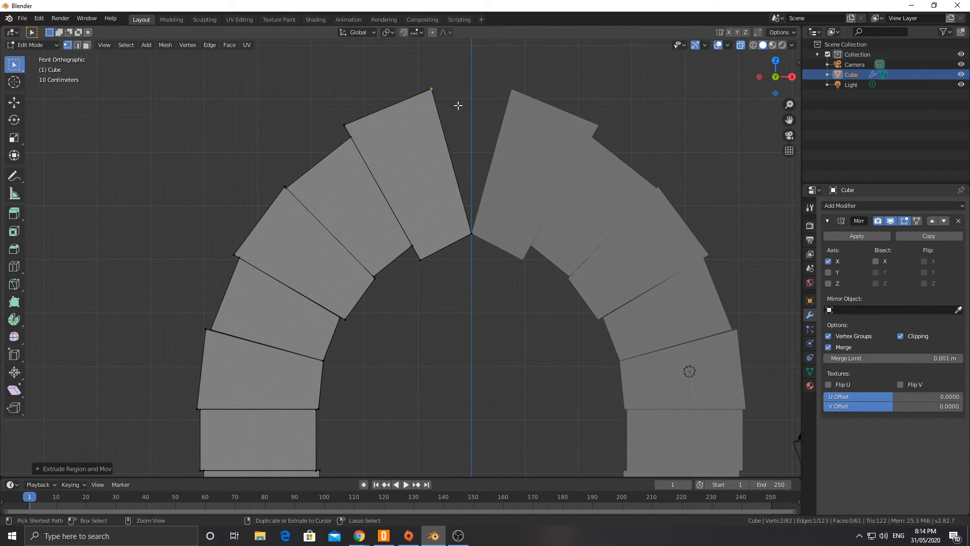
{"action": "key", "text": "ctrl+z"}
{"action": "key", "text": "g"}
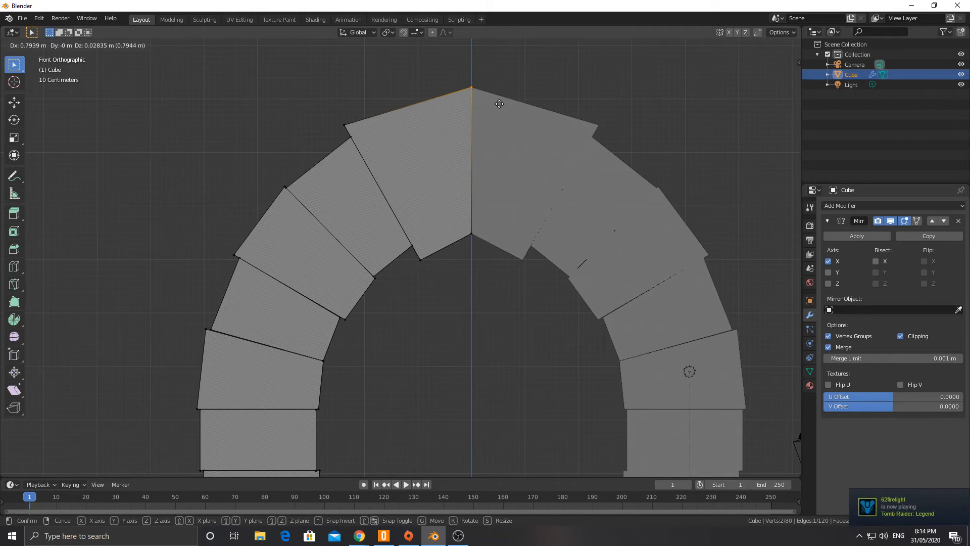
{"action": "left_click", "coordinate": [499, 104]}
Move the crown block's lower inner edge down about 0.57 m to flatten the underside of the arch
{"action": "left_click", "coordinate": [469, 234]}
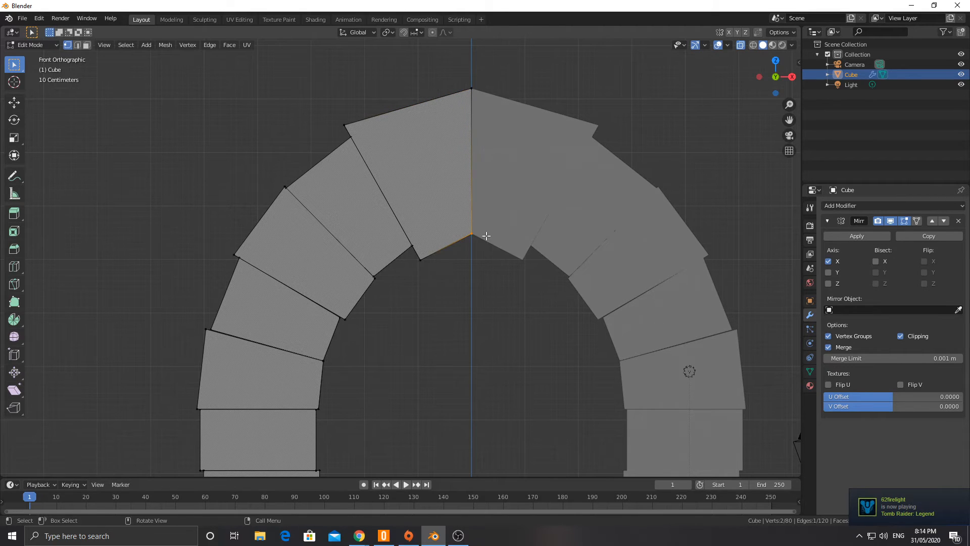
{"action": "key", "text": "g"}
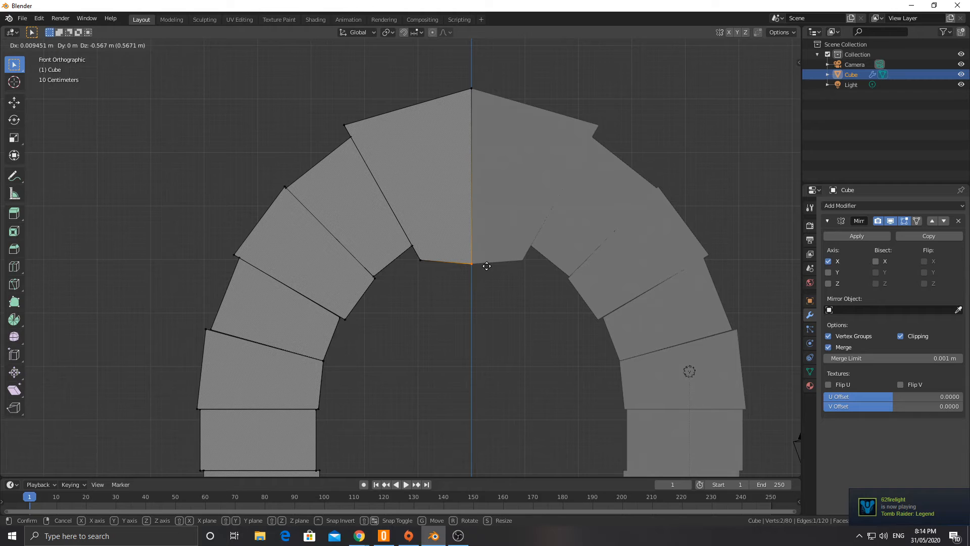
{"action": "left_click", "coordinate": [487, 266]}
Inspect the closed arch from several angles in Object Mode and Edit Mode
{"action": "scroll", "coordinate": [486, 268], "scroll_direction": "down", "scroll_amount": 3}
{"action": "key", "text": "Tab"}
{"action": "middle_click_drag", "start_coordinate": [425, 308], "coordinate": [394, 314]}
{"action": "key", "text": "Tab"}
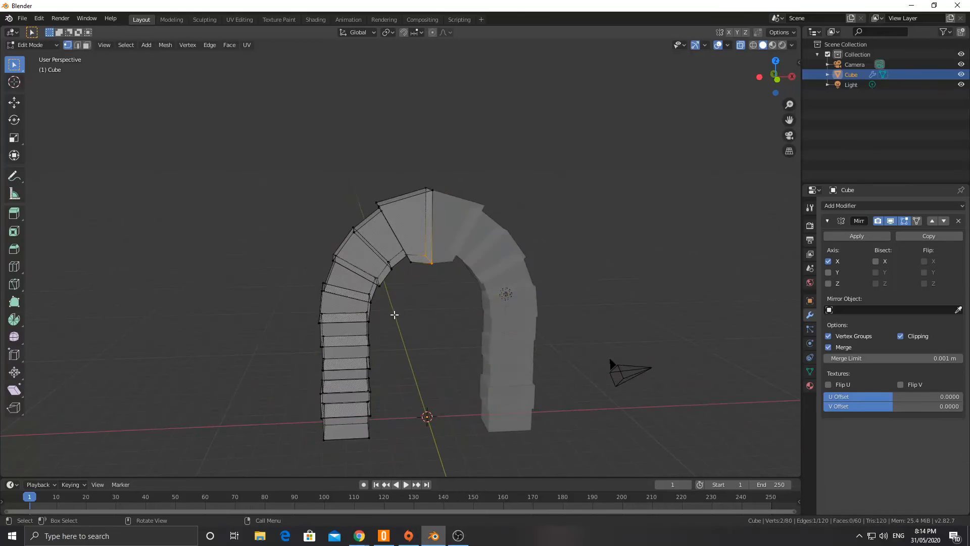
{"action": "key", "text": "Tab"}
{"action": "middle_click_drag", "start_coordinate": [450, 342], "coordinate": [389, 240]}
{"action": "key", "text": "Tab"}
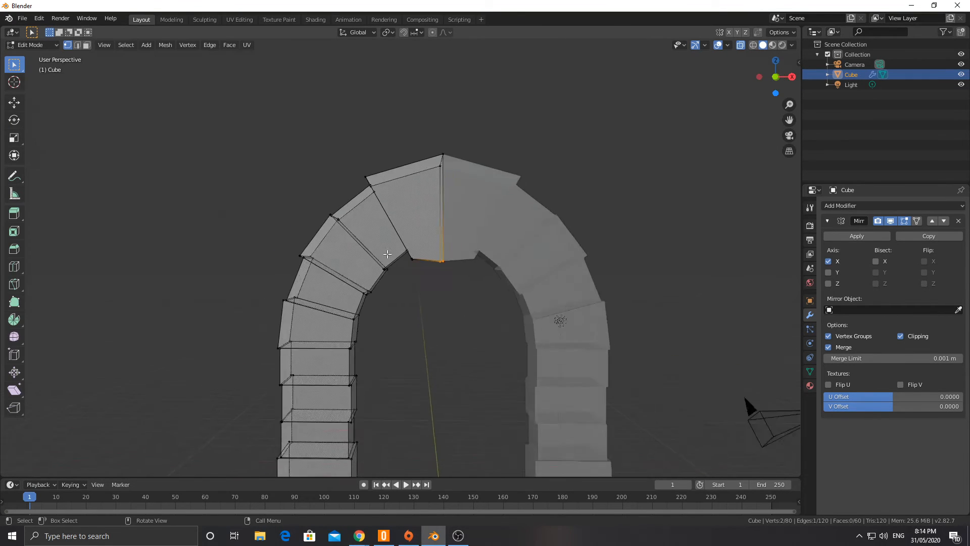
Select all the blocks and bevel their edges with a width of about 0.079 m and one segment
{"action": "scroll", "coordinate": [389, 240], "scroll_direction": "up", "scroll_amount": 2}
{"action": "key", "text": "a"}
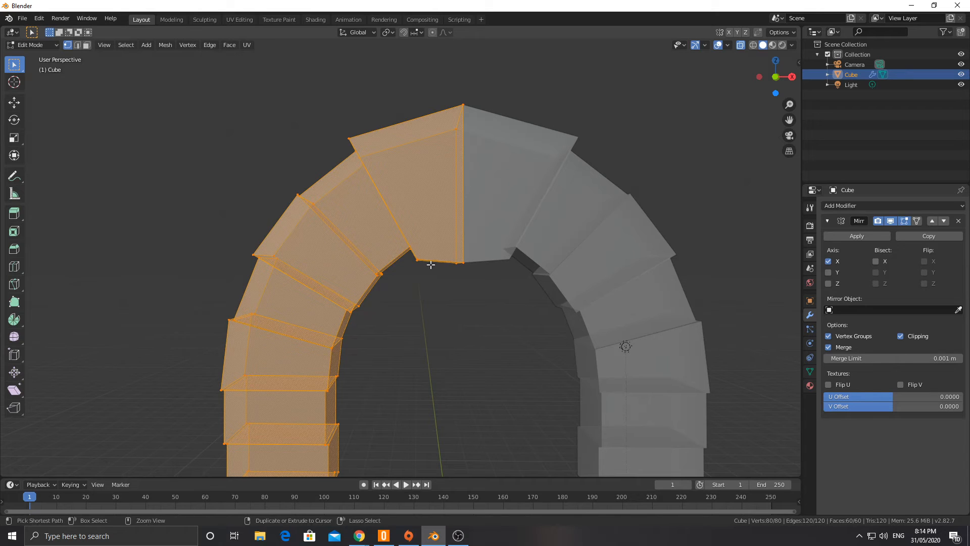
{"action": "key", "text": "ctrl+b"}
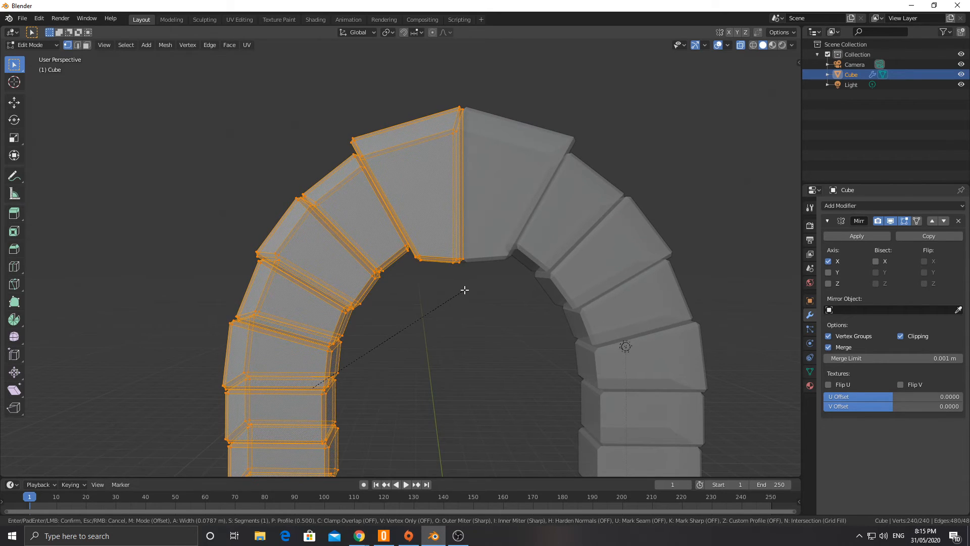
{"action": "left_click", "coordinate": [465, 289]}
Return to Object Mode, deselect the arch and turn off X-ray display
{"action": "key", "text": "Tab"}
{"action": "mouse_move", "coordinate": [281, 289]}
{"action": "middle_mouse_down"}
{"action": "mouse_move", "coordinate": [259, 270]}
{"action": "mouse_move", "coordinate": [320, 285]}
{"action": "mouse_move", "coordinate": [292, 287]}
{"action": "middle_mouse_up"}
{"action": "left_click", "coordinate": [624, 191]}
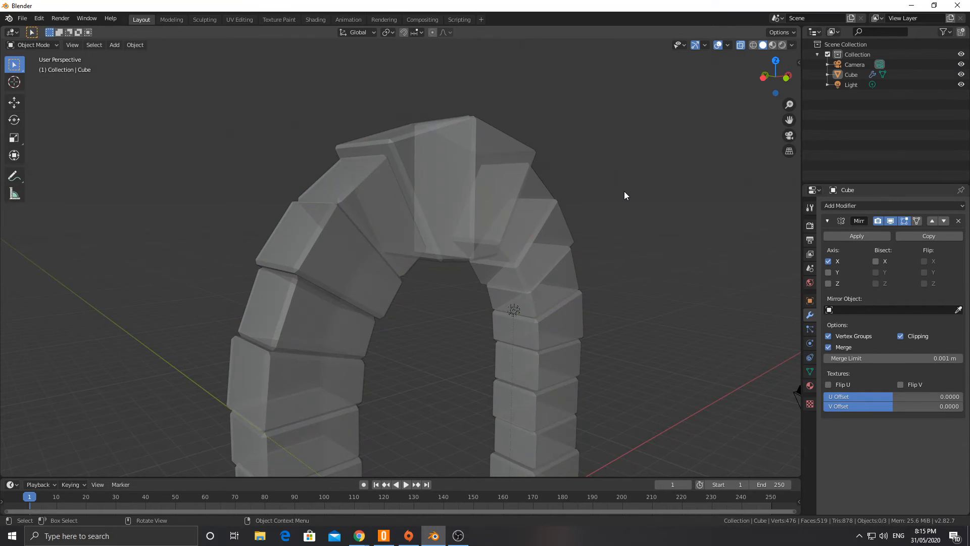
{"action": "middle_click_drag", "start_coordinate": [623, 191], "coordinate": [424, 325]}
{"action": "scroll", "coordinate": [421, 319], "scroll_direction": "up", "scroll_amount": 5}
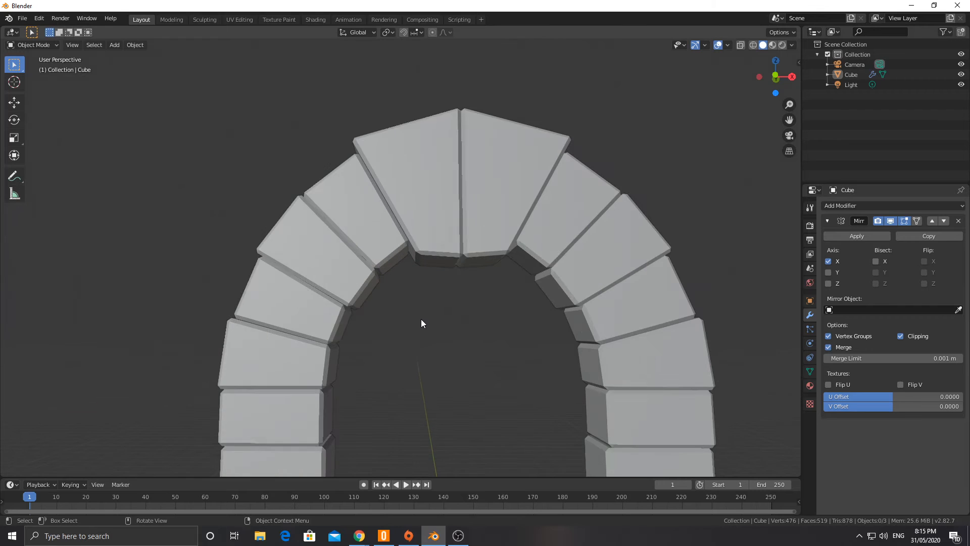
Examine the beveled archway's overall shape and block edges from the front and from an angle
{"action": "scroll", "coordinate": [422, 325], "scroll_direction": "down", "scroll_amount": 5}
{"action": "scroll", "coordinate": [425, 323], "scroll_direction": "up", "scroll_amount": 2}
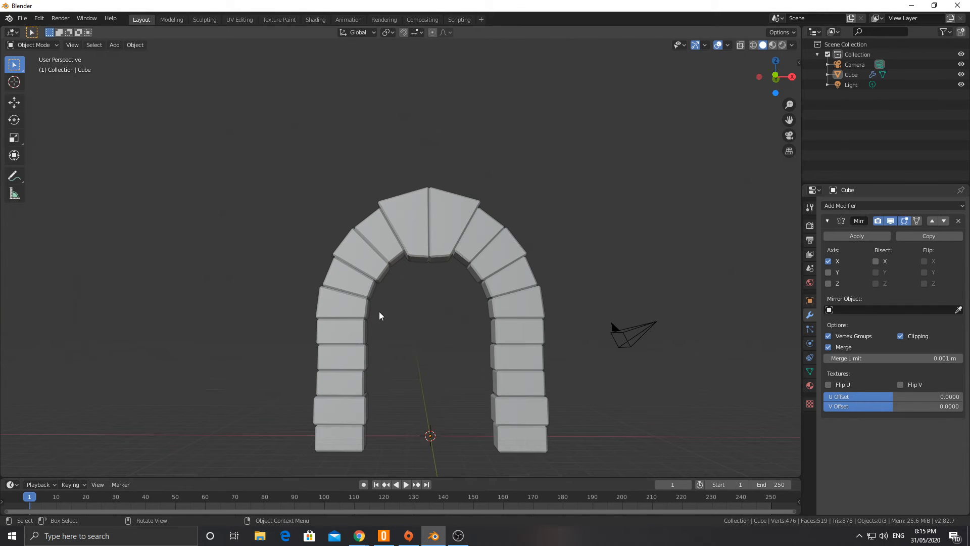
{"action": "scroll", "coordinate": [410, 306], "scroll_direction": "up", "scroll_amount": 3}
{"action": "scroll", "coordinate": [419, 308], "scroll_direction": "down", "scroll_amount": 4}
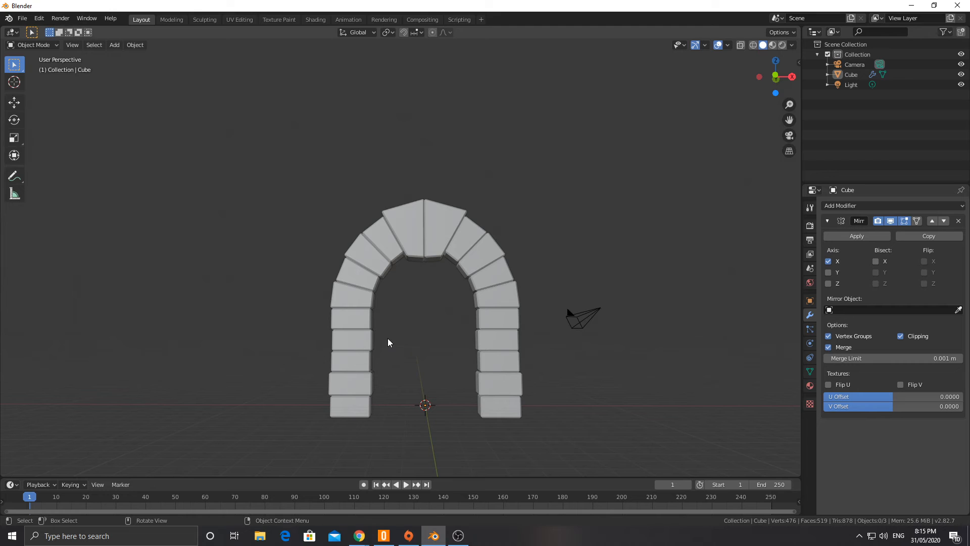
{"action": "scroll", "coordinate": [389, 337], "scroll_direction": "up", "scroll_amount": 2}
{"action": "middle_click_drag", "start_coordinate": [386, 317], "coordinate": [365, 289]}
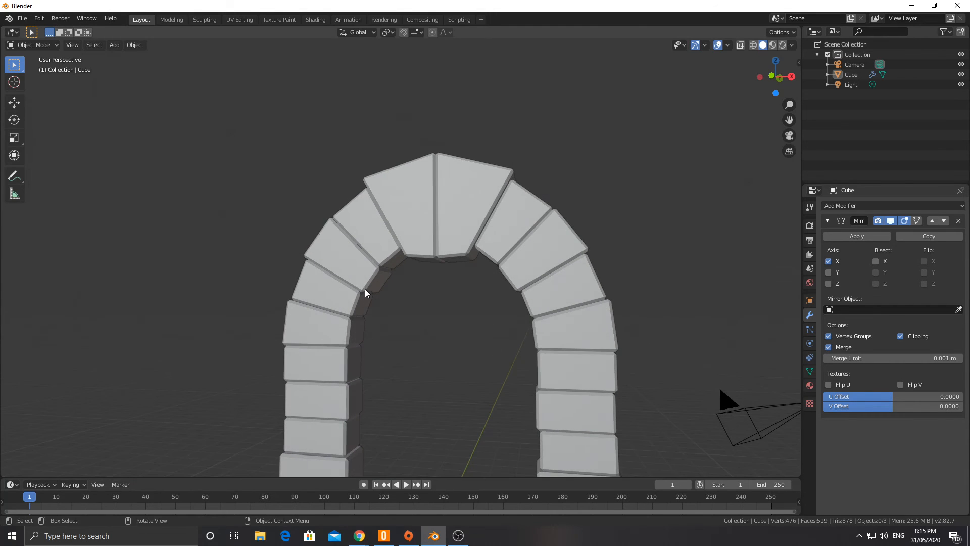
Open the recent file arch.blend, discarding the unsaved changes to the current scene
{"action": "left_click", "coordinate": [23, 18]}
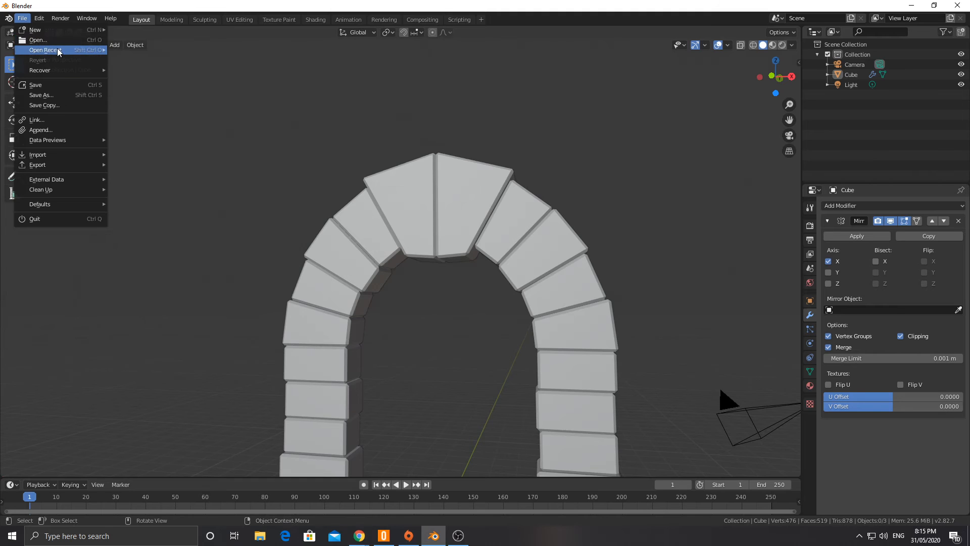
{"action": "mouse_move", "coordinate": [59, 52]}
{"action": "left_click", "coordinate": [148, 51]}
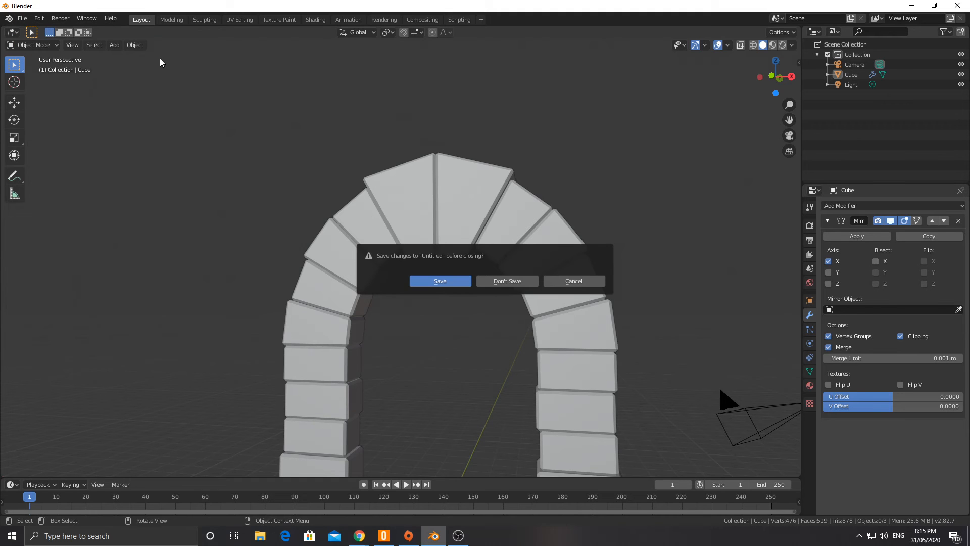
{"action": "left_click", "coordinate": [508, 280]}
{"action": "scroll", "coordinate": [427, 173], "scroll_direction": "up", "scroll_amount": 4}
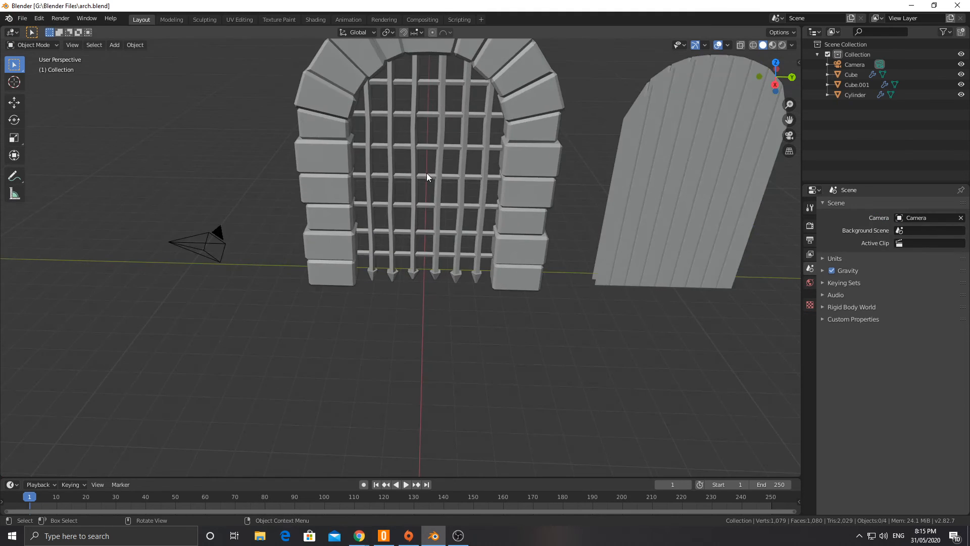
{"action": "middle_click_drag", "start_coordinate": [473, 144], "coordinate": [445, 227]}
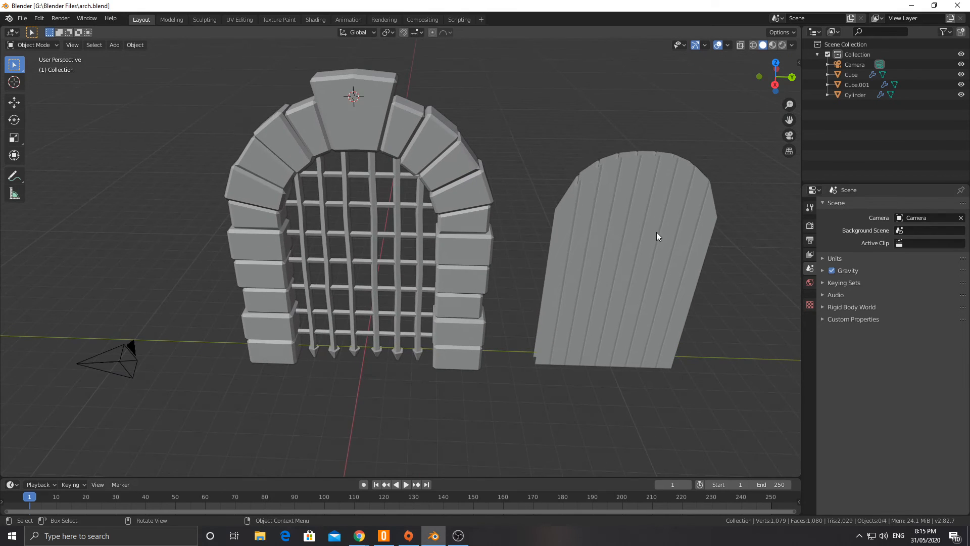
Examine the arched plank door's mesh and thickness in Edit Mode from several angles, then return to Object Mode
{"action": "left_click", "coordinate": [655, 263]}
{"action": "middle_click_drag", "start_coordinate": [650, 272], "coordinate": [632, 243]}
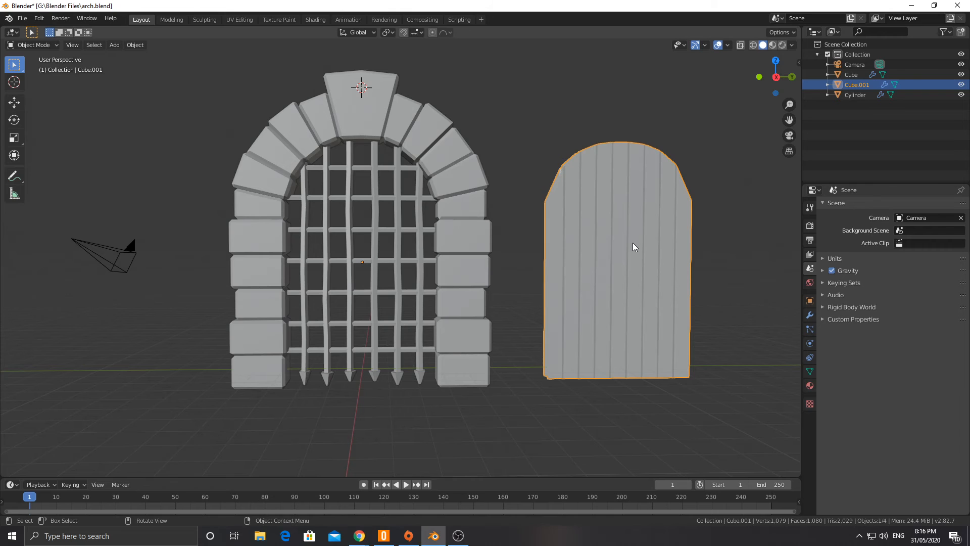
{"action": "scroll", "coordinate": [633, 243], "scroll_direction": "up", "scroll_amount": 2}
{"action": "key", "text": "Tab"}
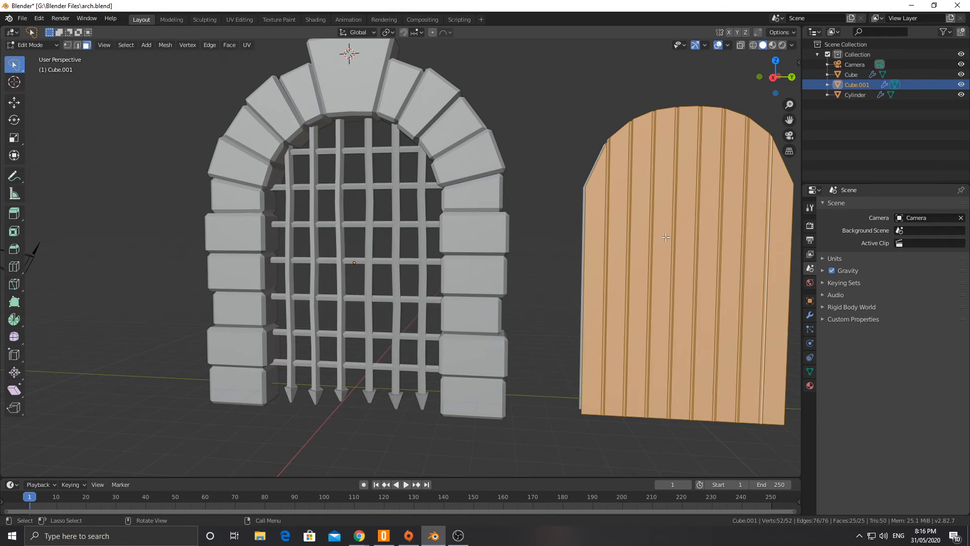
{"action": "middle_click_drag", "start_coordinate": [666, 237], "coordinate": [506, 244], "text": "shift"}
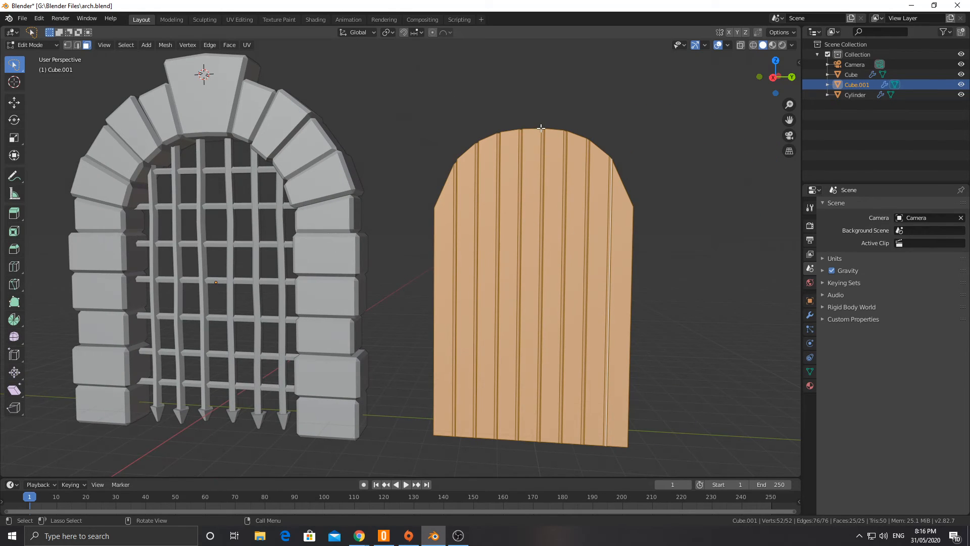
{"action": "middle_click_drag", "start_coordinate": [539, 169], "coordinate": [555, 205]}
{"action": "middle_click_drag", "start_coordinate": [494, 325], "coordinate": [425, 296]}
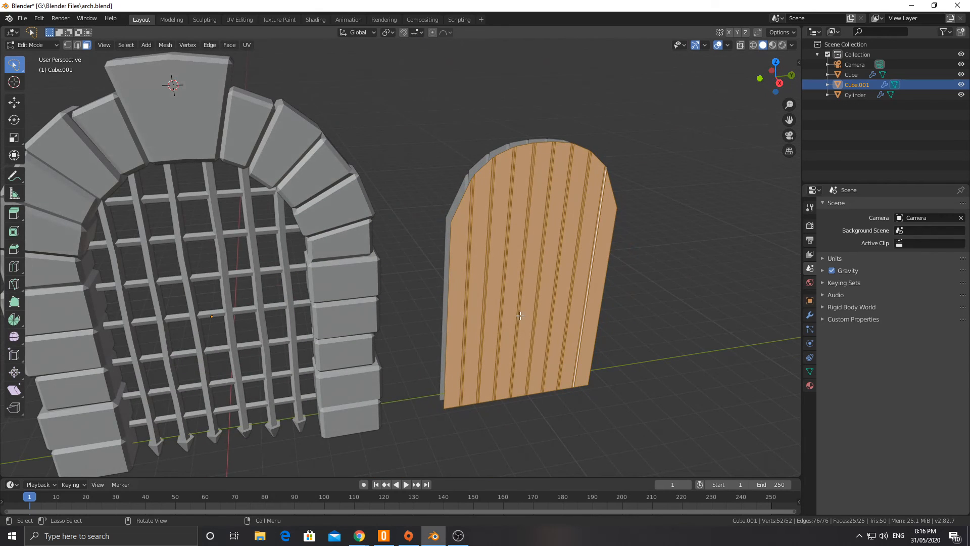
{"action": "middle_click_drag", "start_coordinate": [513, 312], "coordinate": [470, 203]}
{"action": "key", "text": "Tab"}
In the portcullis mesh, select an edge loop on the upper part of the innermost editable vertical bar and shift it slightly sideways
{"action": "middle_click_drag", "start_coordinate": [432, 280], "coordinate": [316, 253]}
{"action": "left_click", "coordinate": [336, 301]}
{"action": "middle_click_drag", "start_coordinate": [336, 301], "coordinate": [365, 297]}
{"action": "key", "text": "Tab"}
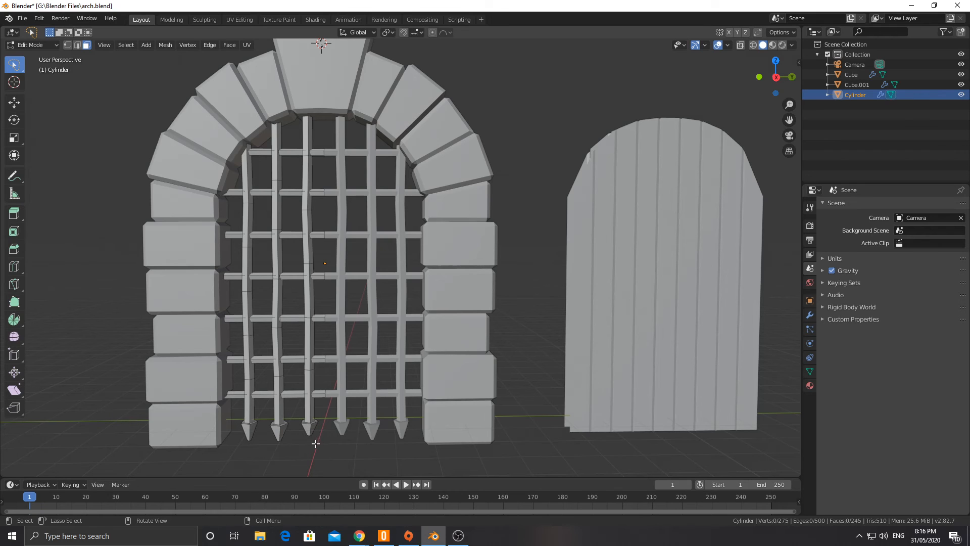
{"action": "left_click", "coordinate": [303, 210], "text": "alt"}
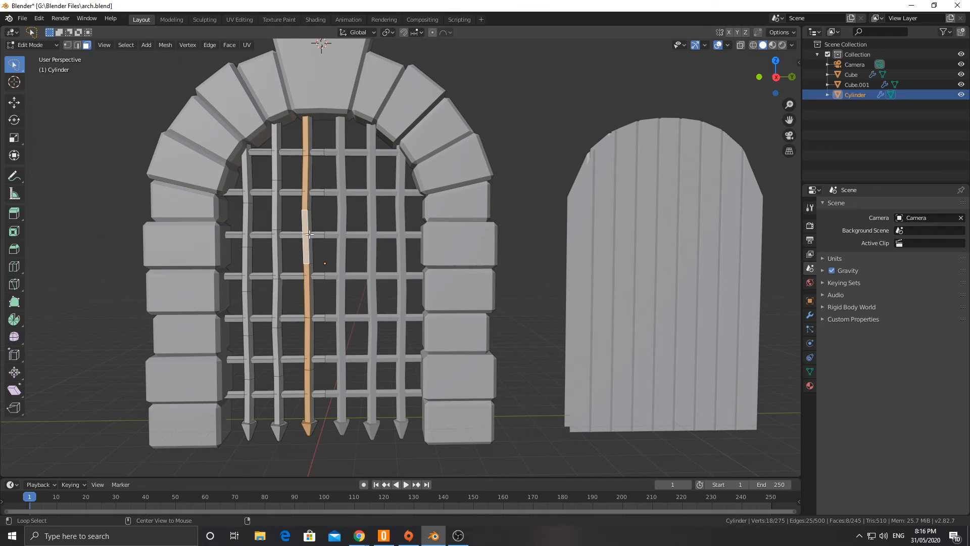
{"action": "left_click", "coordinate": [77, 45]}
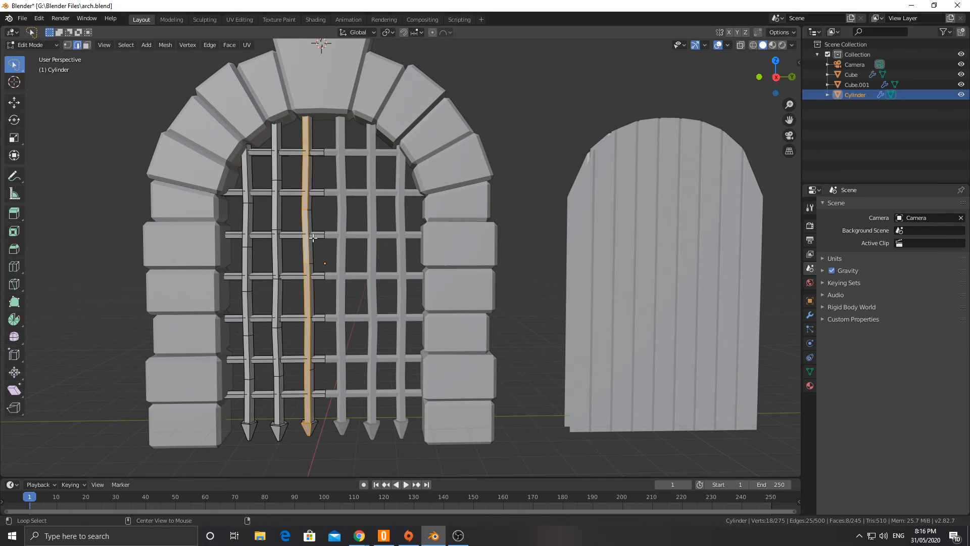
{"action": "left_click", "coordinate": [305, 210], "text": "alt"}
{"action": "key", "text": "g"}
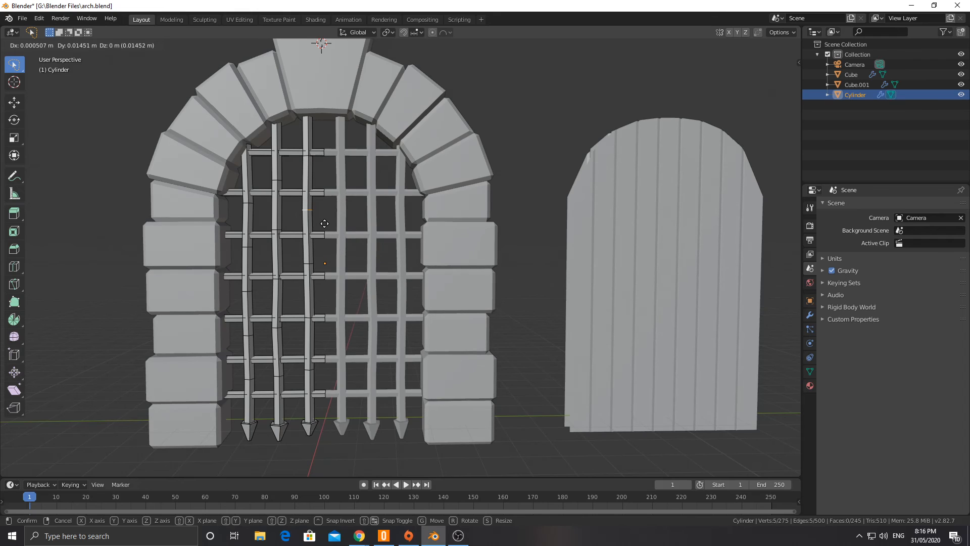
{"action": "left_click", "coordinate": [324, 223]}
Return to Object Mode, deselect the portcullis and examine its bars within the archway from different angles
{"action": "scroll", "coordinate": [312, 314], "scroll_direction": "down", "scroll_amount": 3}
{"action": "key", "text": "Tab"}
{"action": "middle_click_drag", "start_coordinate": [292, 325], "coordinate": [295, 340]}
{"action": "scroll", "coordinate": [317, 322], "scroll_direction": "up", "scroll_amount": 4}
{"action": "middle_click_drag", "start_coordinate": [265, 307], "coordinate": [229, 337]}
{"action": "scroll", "coordinate": [265, 286], "scroll_direction": "down", "scroll_amount": 3}
{"action": "left_click", "coordinate": [280, 376]}
{"action": "middle_click_drag", "start_coordinate": [281, 376], "coordinate": [340, 302]}
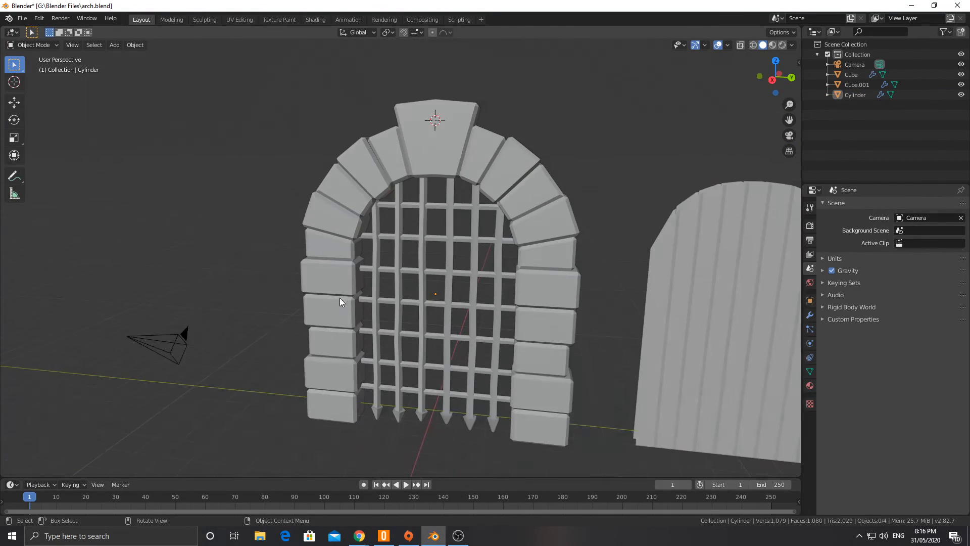
Select the portcullis and raise it 8.67 m along the global Z axis
{"action": "left_click", "coordinate": [427, 304]}
{"action": "scroll", "coordinate": [457, 335], "scroll_direction": "down", "scroll_amount": 4}
{"action": "scroll", "coordinate": [457, 336], "scroll_direction": "up", "scroll_amount": 4}
{"action": "scroll", "coordinate": [454, 319], "scroll_direction": "down", "scroll_amount": 4}
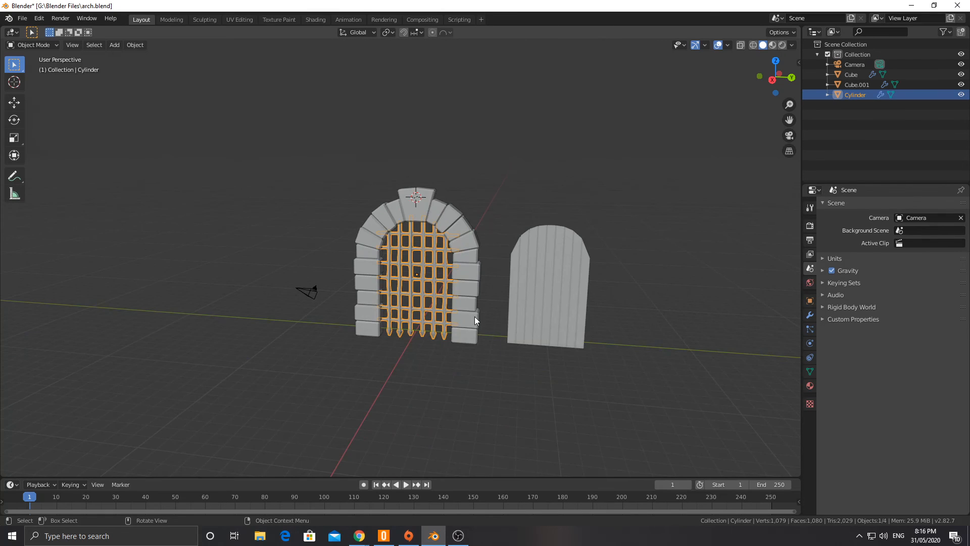
{"action": "middle_click_drag", "start_coordinate": [474, 319], "coordinate": [456, 303]}
{"action": "key", "text": "g"}
{"action": "key", "text": "z"}
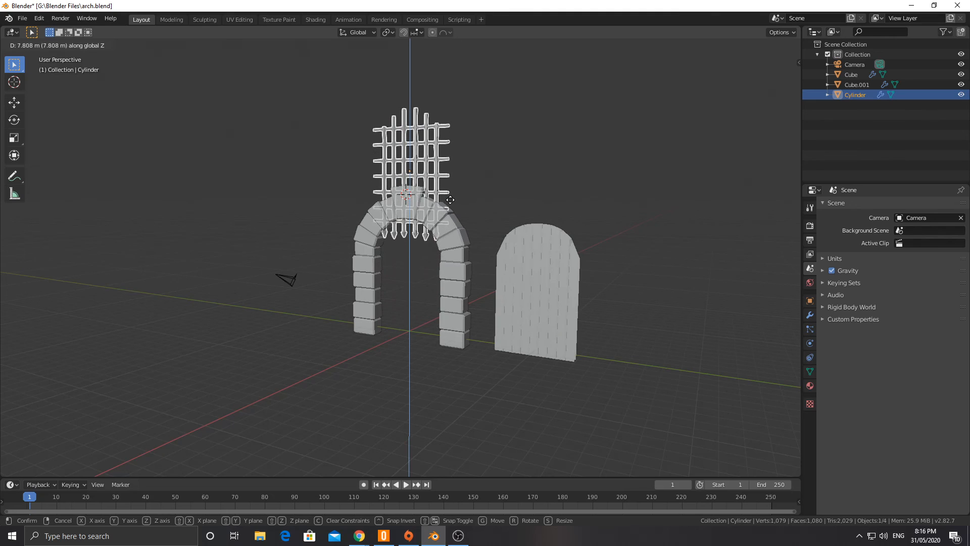
{"action": "left_click", "coordinate": [450, 188]}
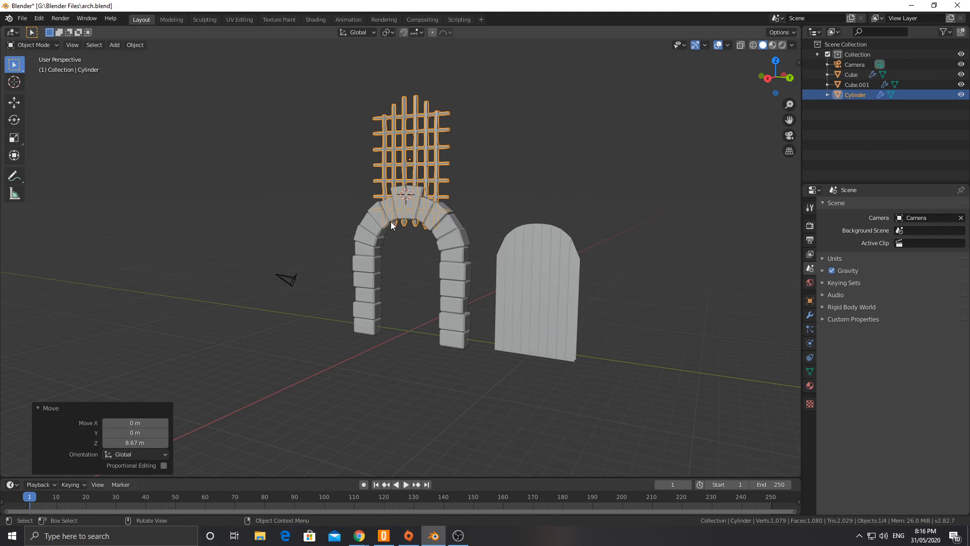
View the raised portcullis from the front, then undo its vertical move
{"action": "middle_click_drag", "start_coordinate": [391, 223], "coordinate": [418, 222]}
{"action": "middle_click_drag", "start_coordinate": [446, 330], "coordinate": [424, 340]}
{"action": "key", "text": "ctrl+z"}
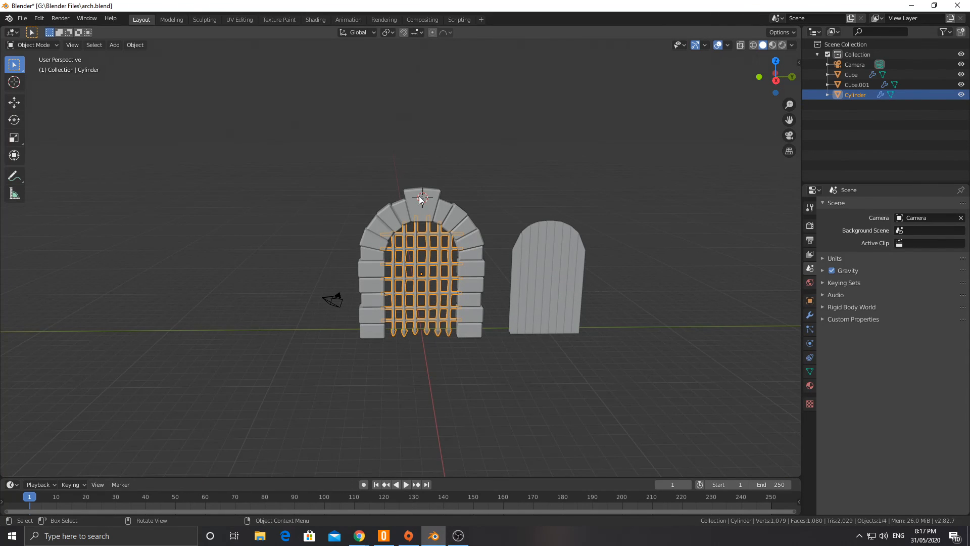